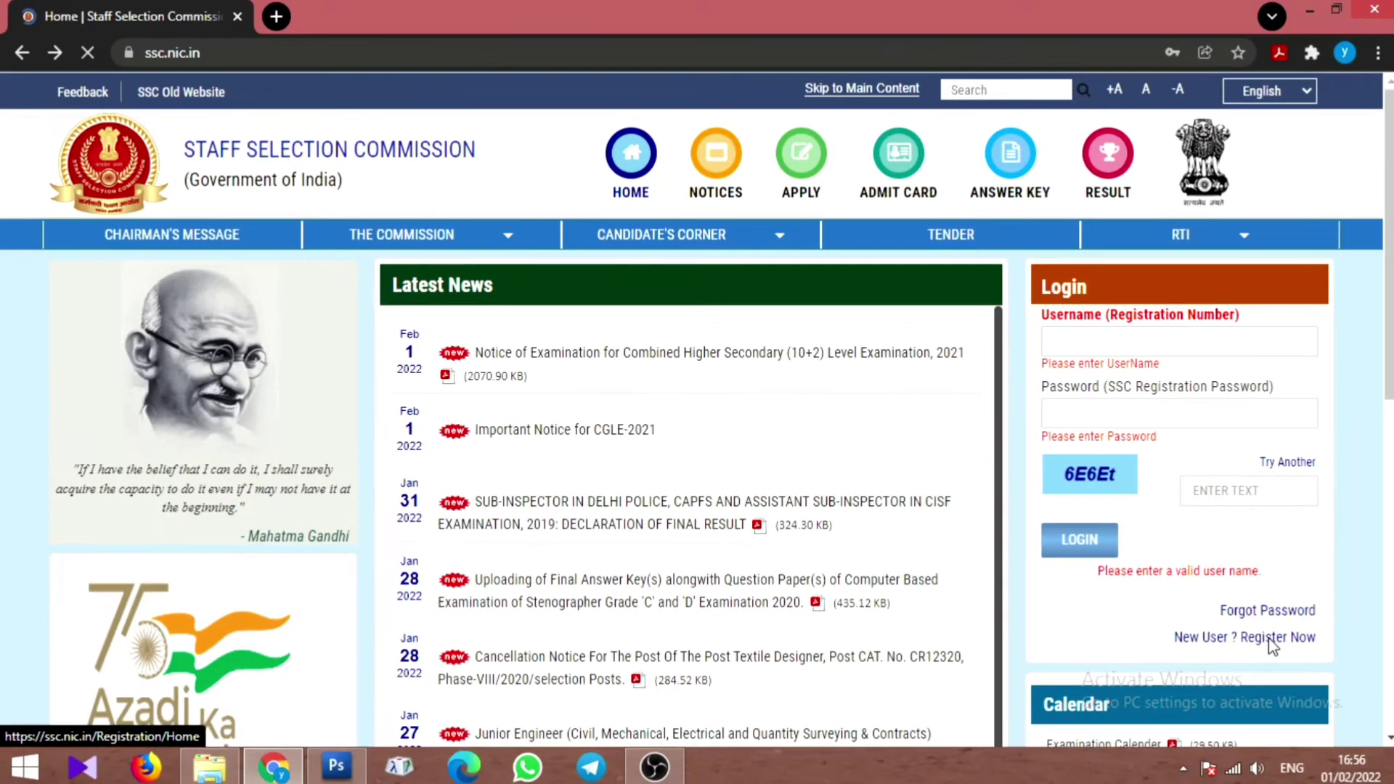
Open the new-user registration form from the login section.
click(1243, 732)
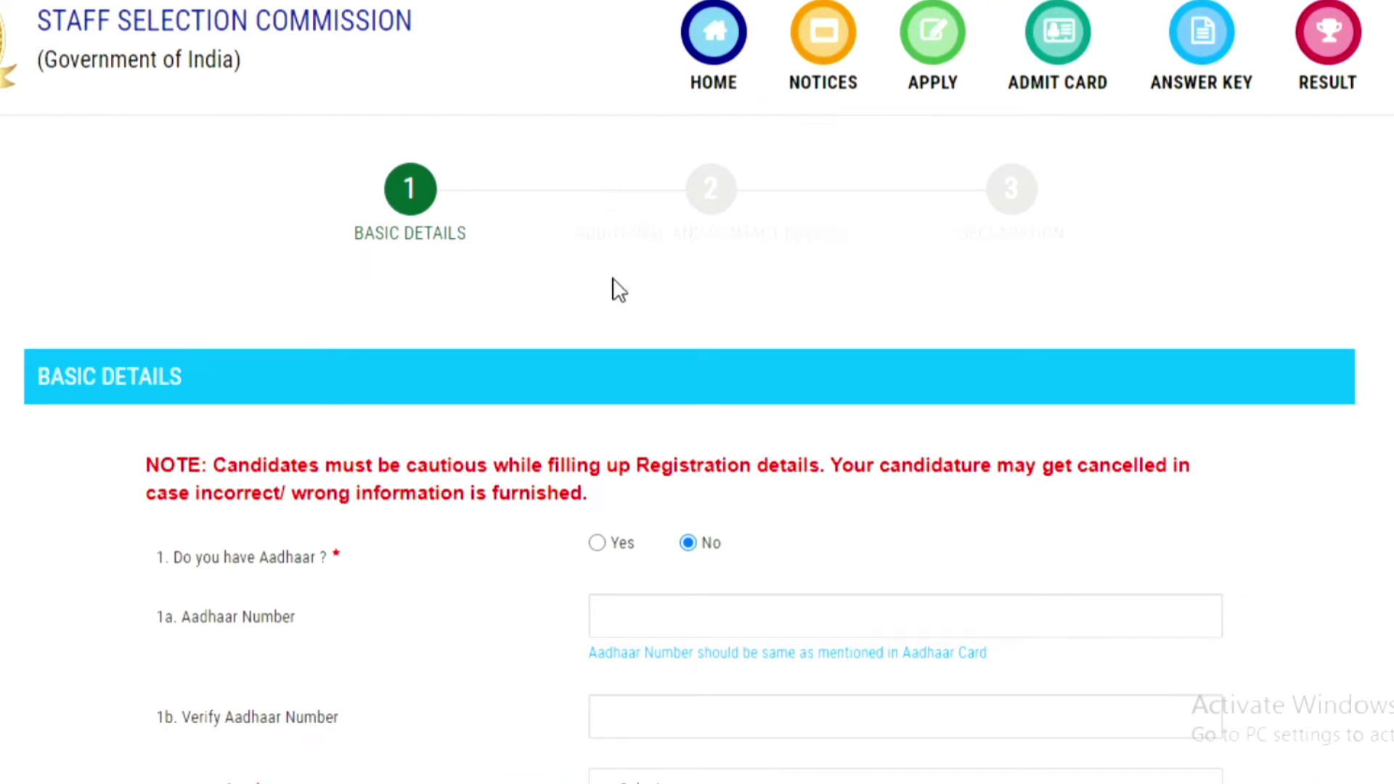
Examine the Basic Details fields of the registration form, from Aadhaar and name entries through matriculation, gender and contact details.
scroll(637, 408, down, 2)
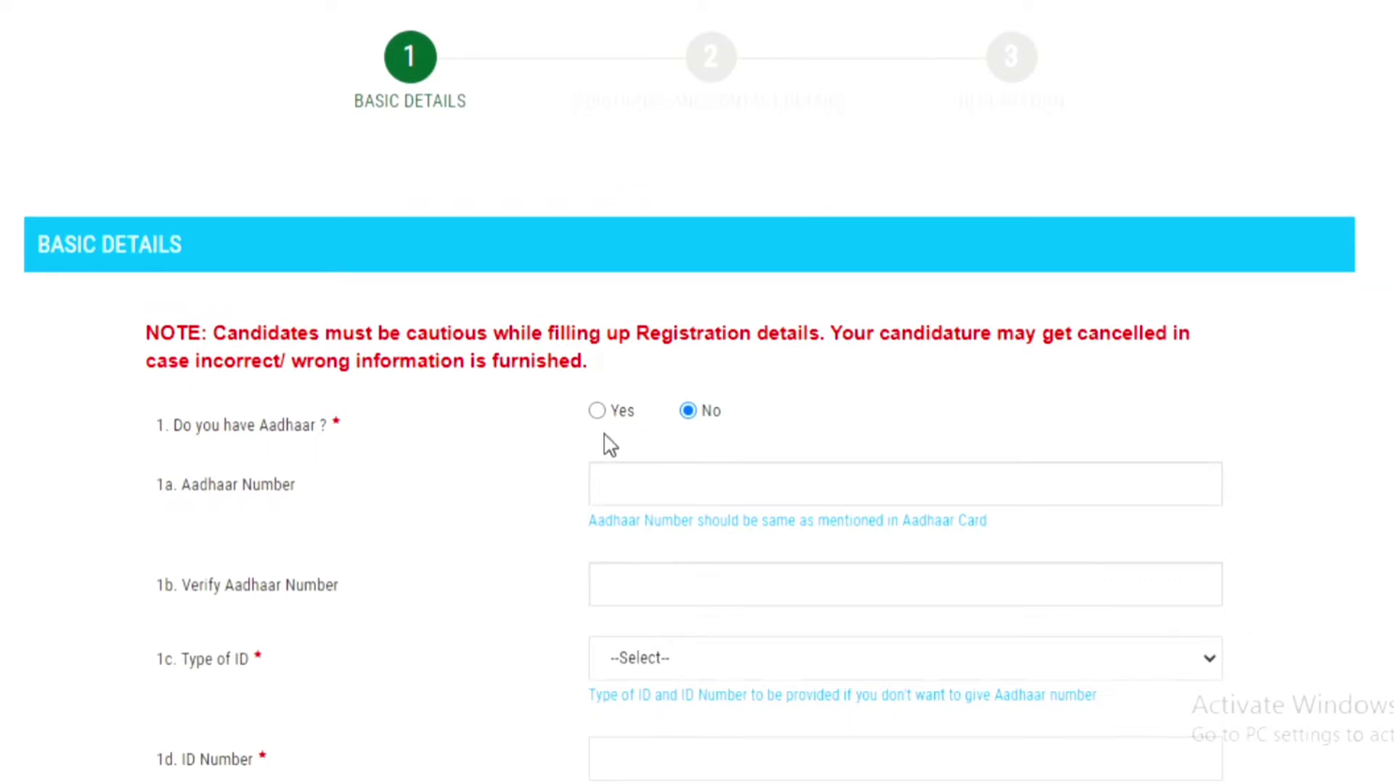
scroll(435, 537, down, 4)
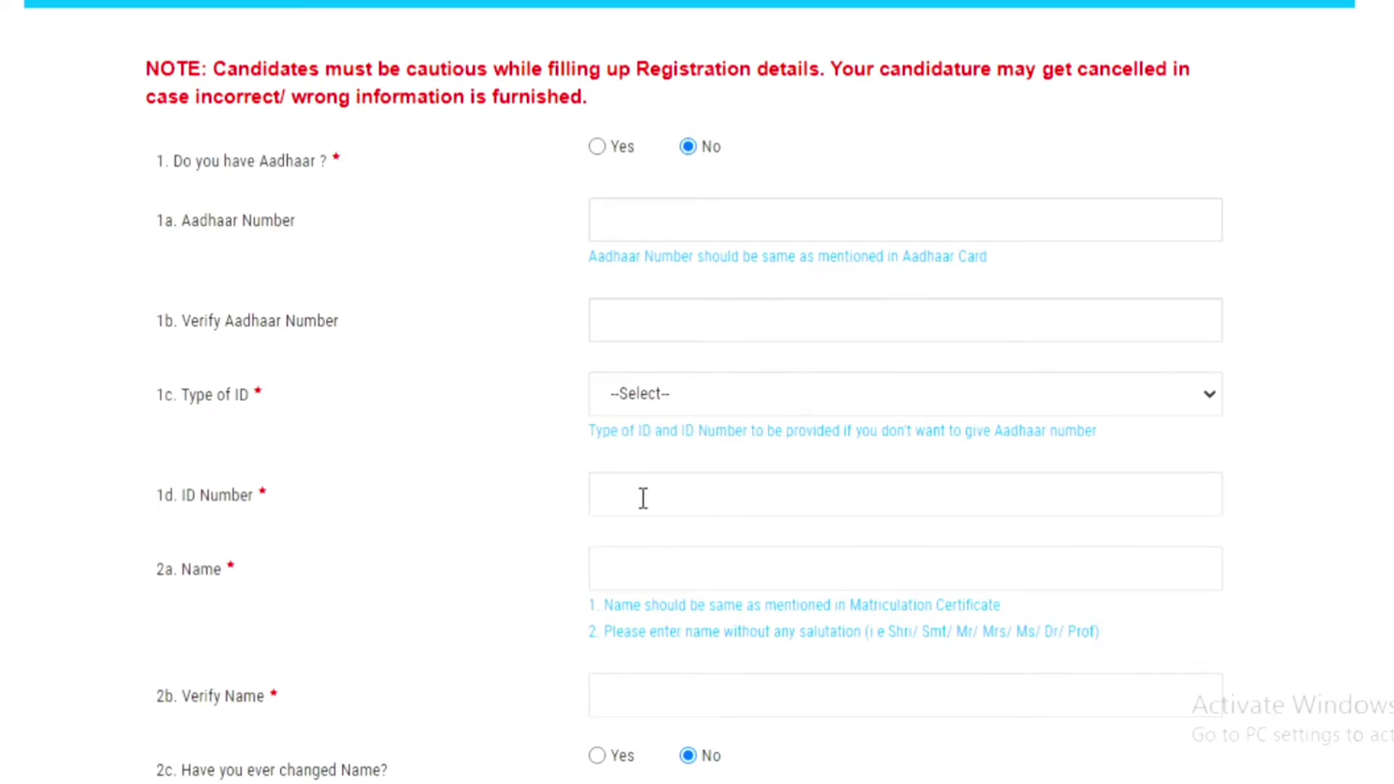
scroll(288, 574, down, 2)
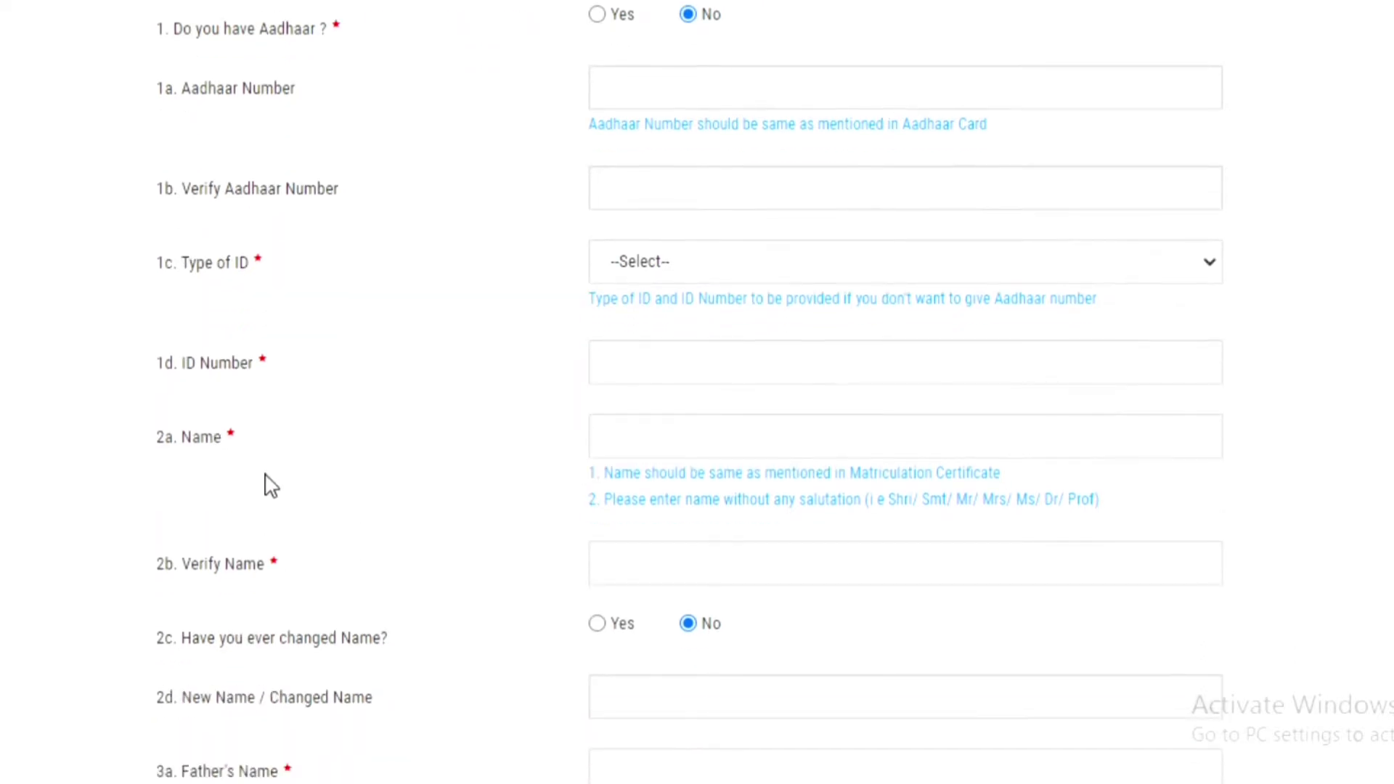
scroll(371, 530, down, 2)
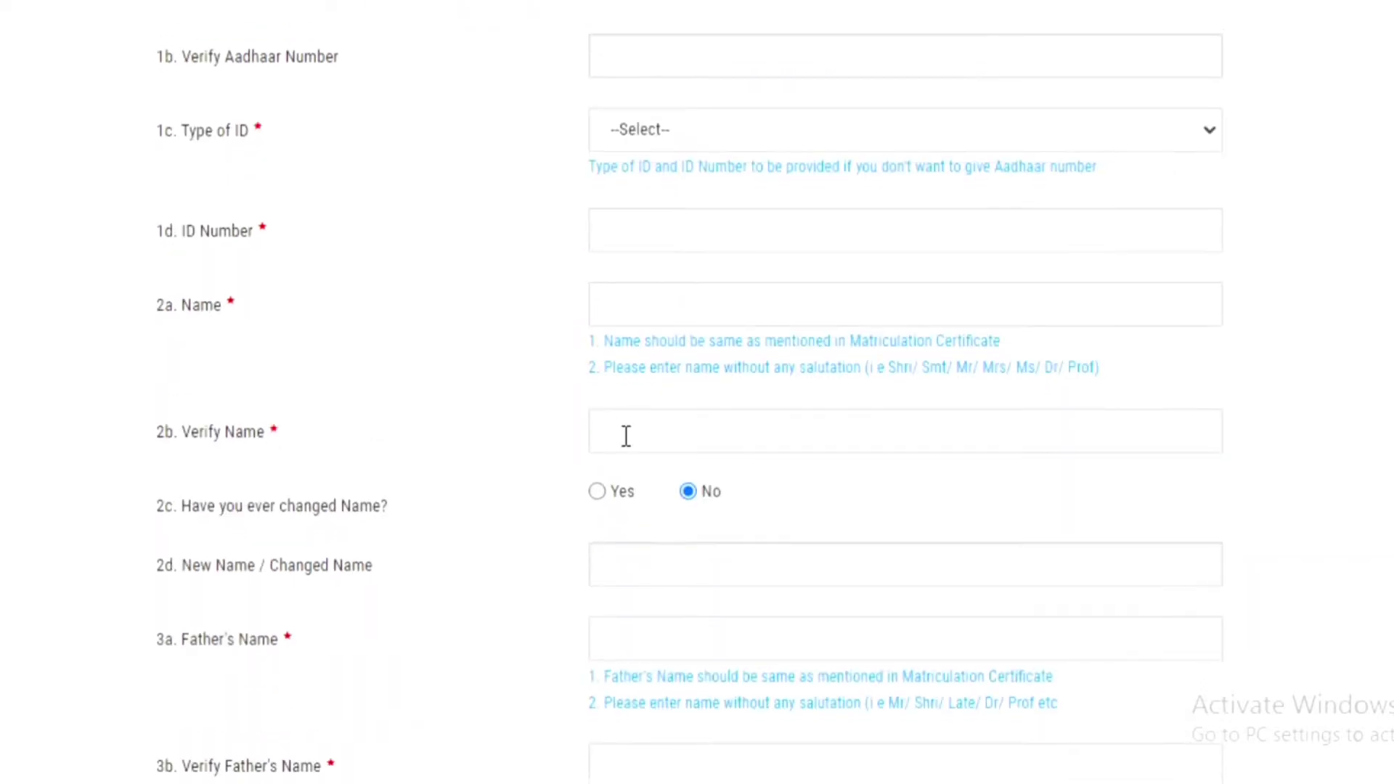
scroll(421, 527, down, 4)
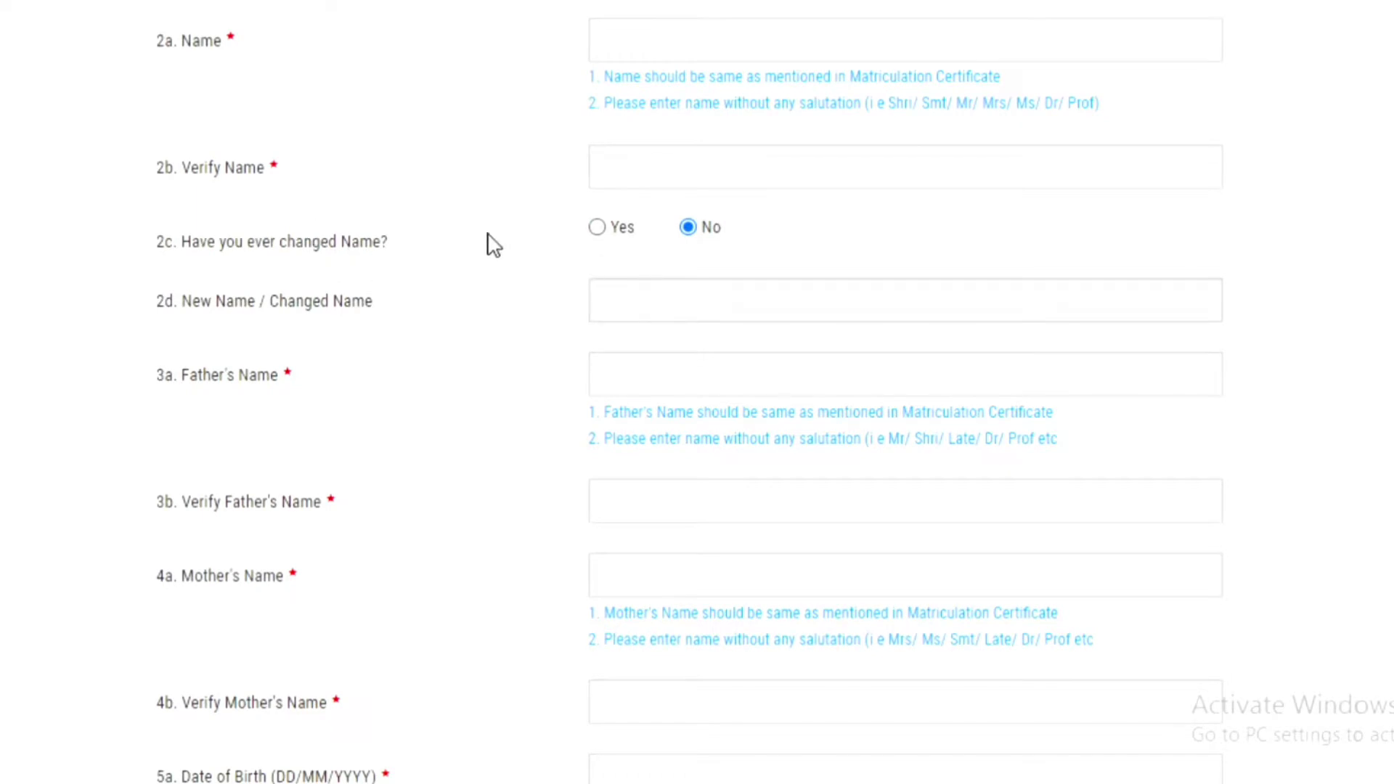
scroll(352, 392, down, 2)
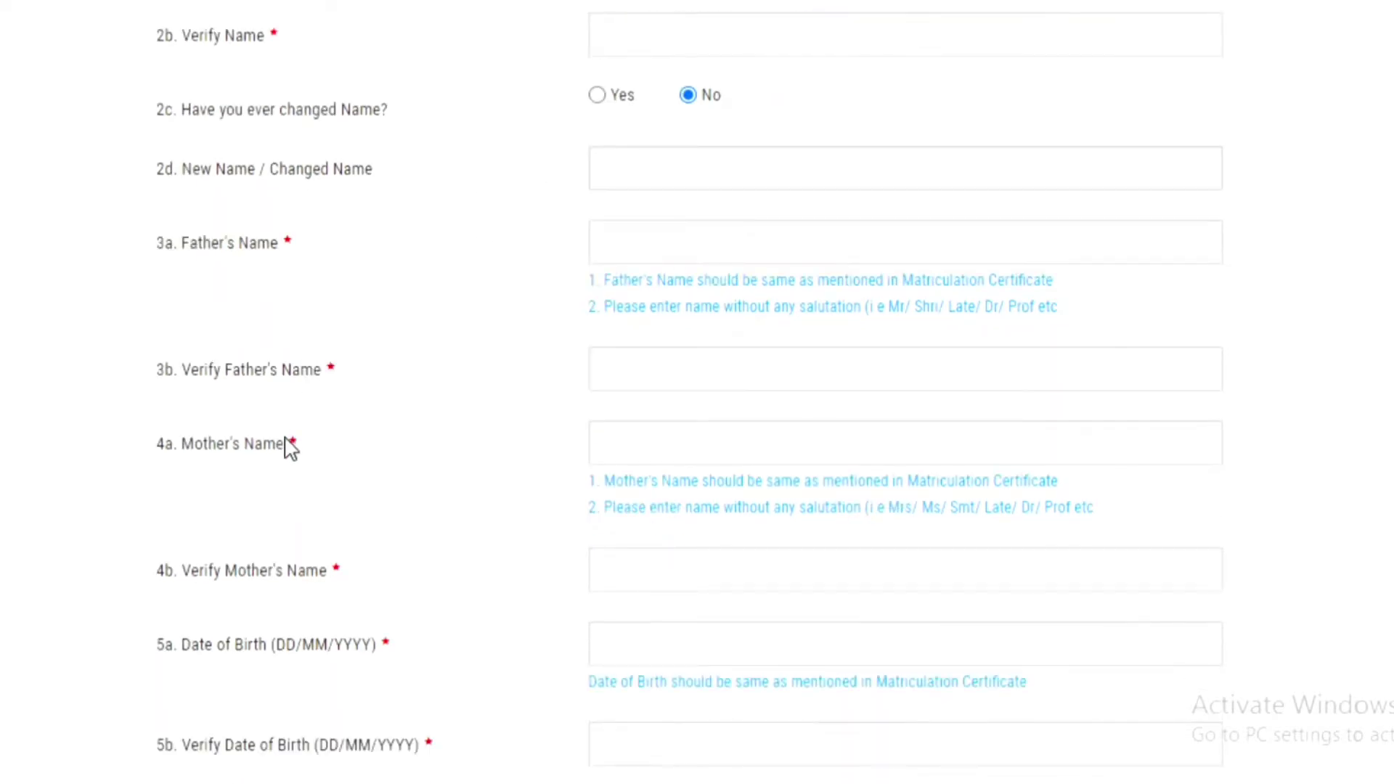
scroll(290, 445, down, 1)
scroll(290, 445, down, 3)
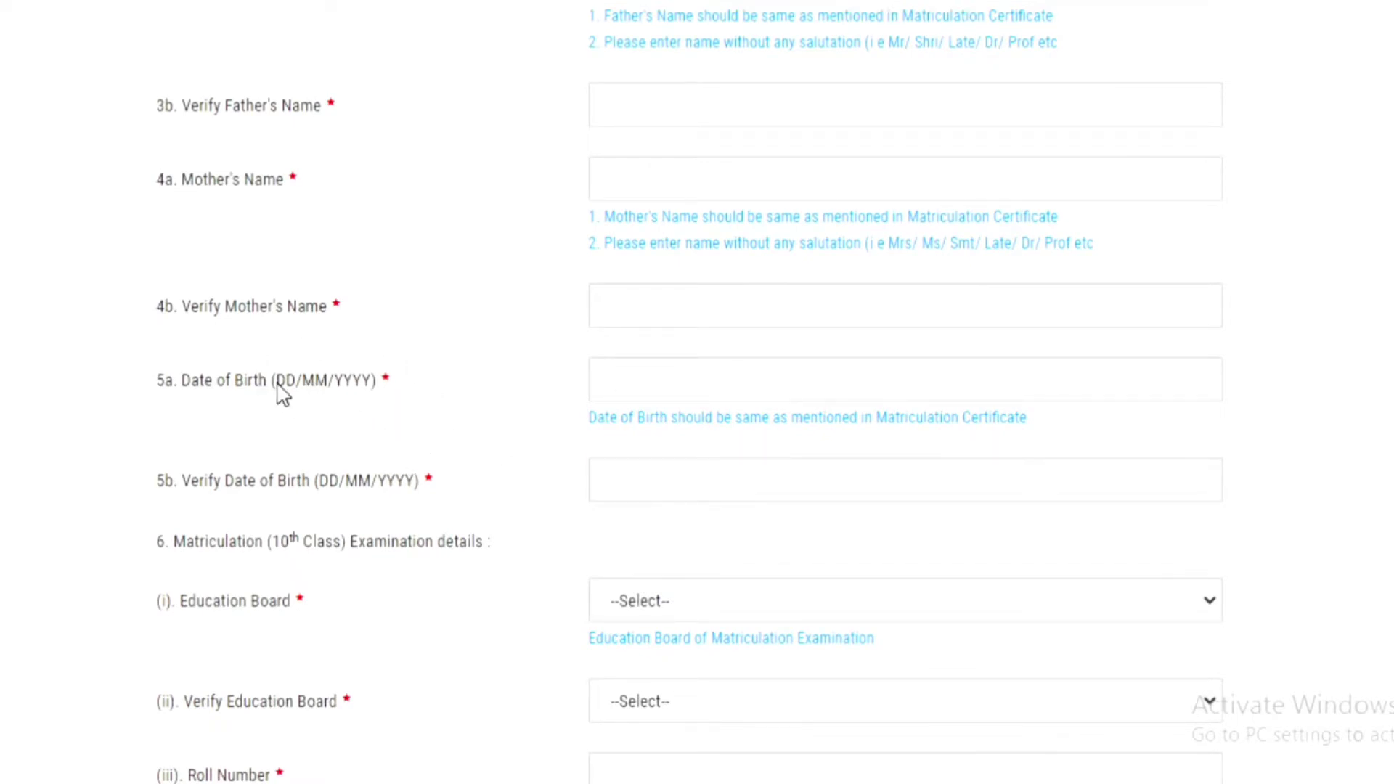
scroll(460, 449, down, 4)
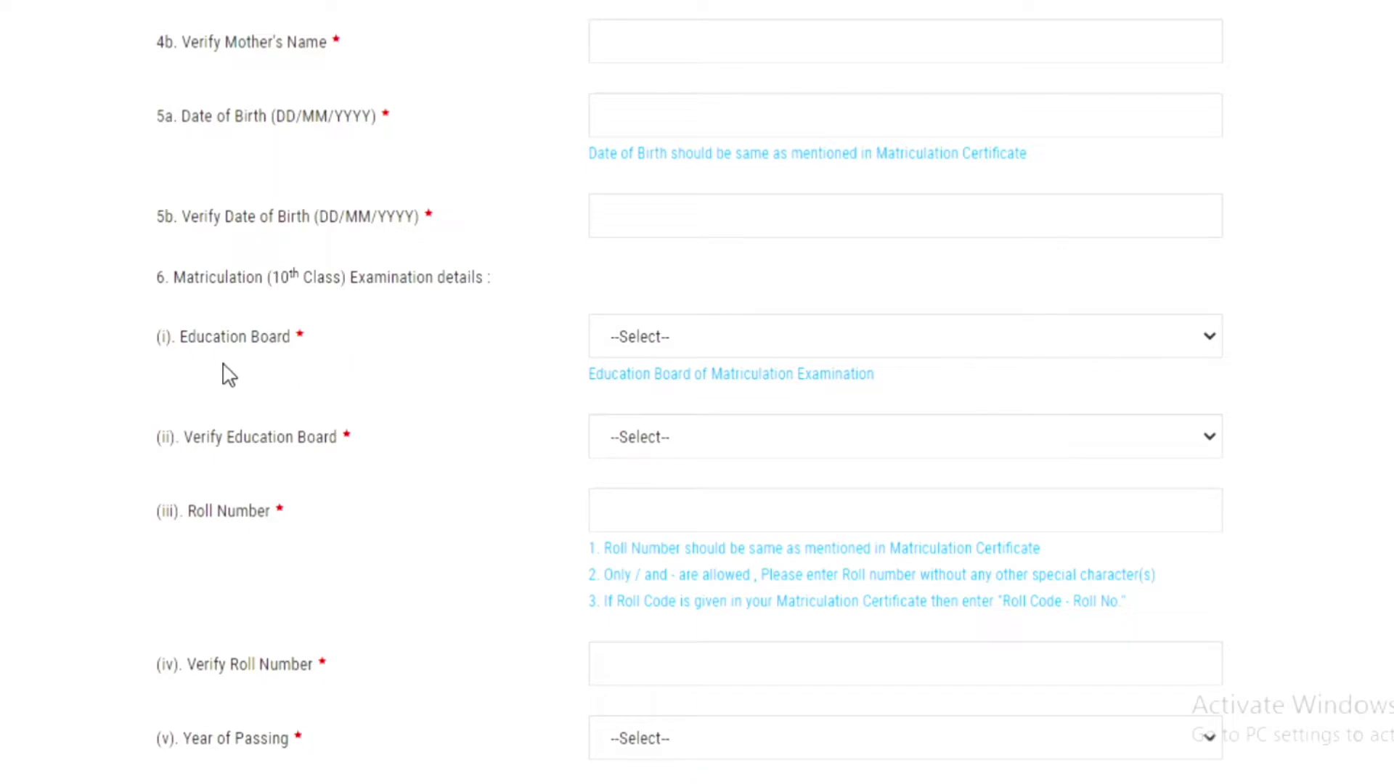
scroll(317, 563, down, 4)
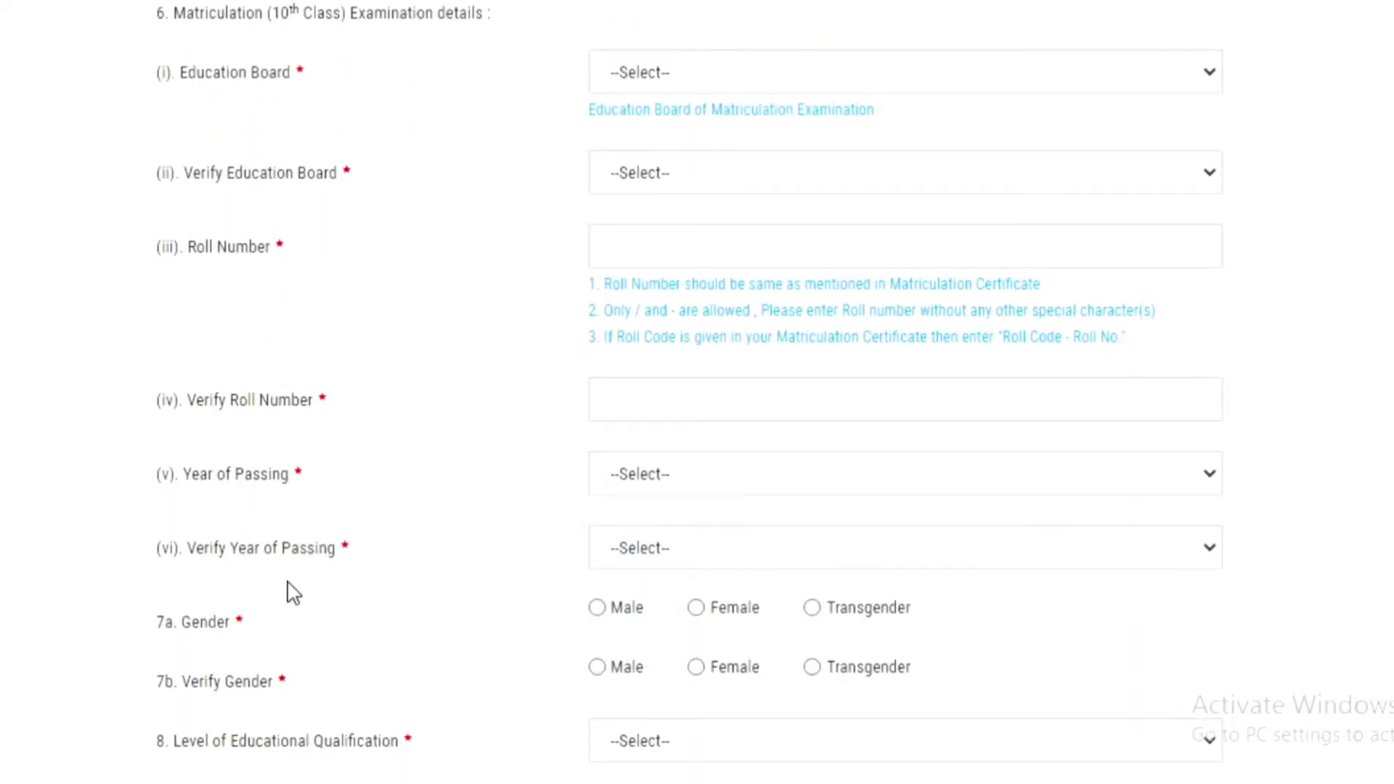
scroll(289, 592, down, 4)
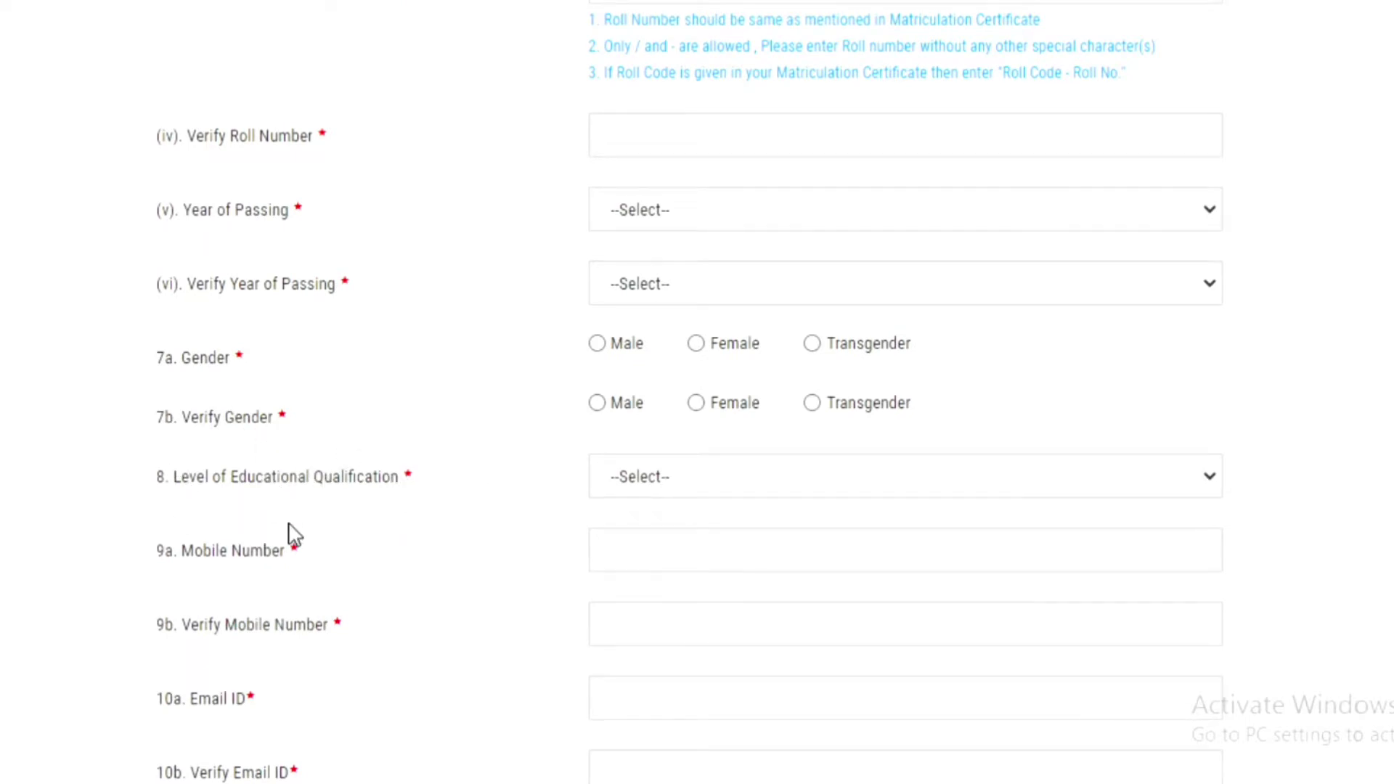
scroll(289, 535, down, 2)
Examine the available options for Level of Educational Qualification and State / UT of Permanent Address without choosing any.
click(658, 348)
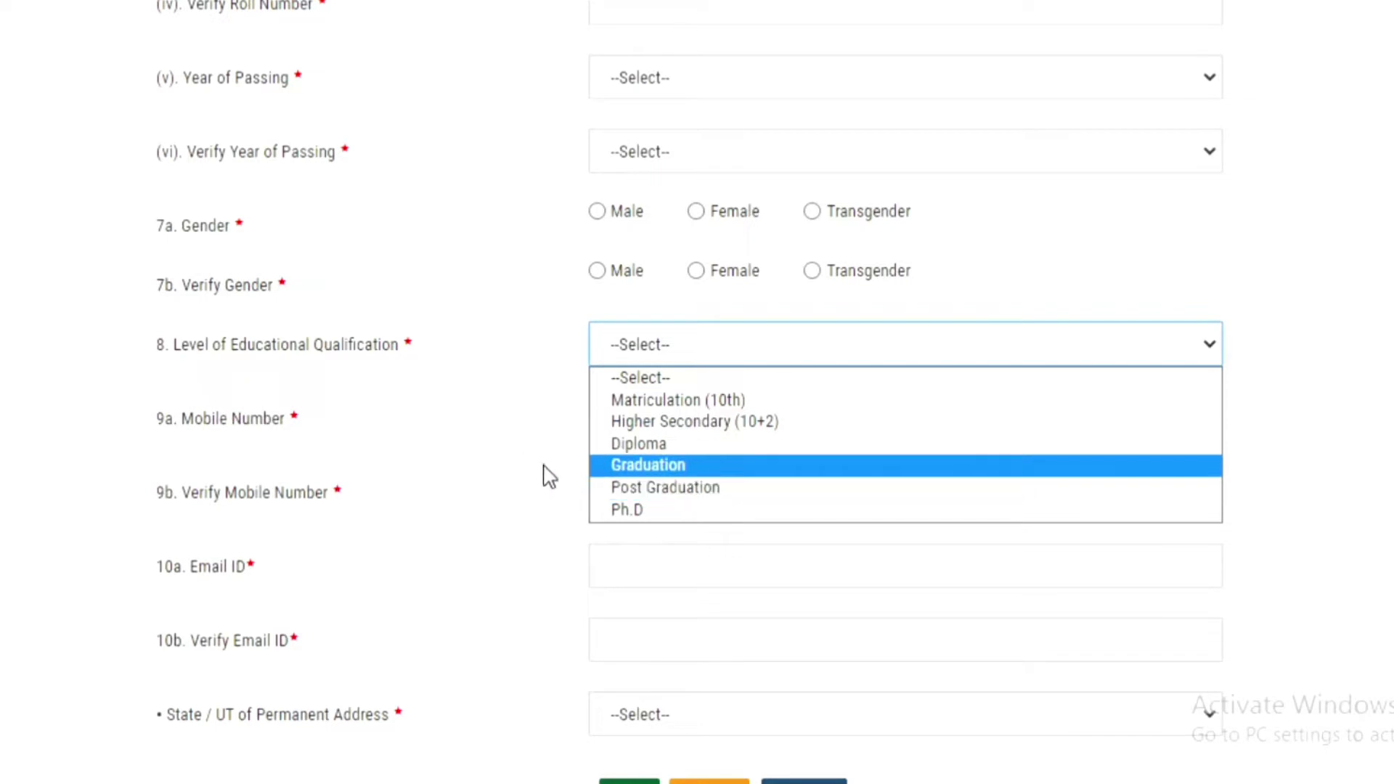
click(517, 465)
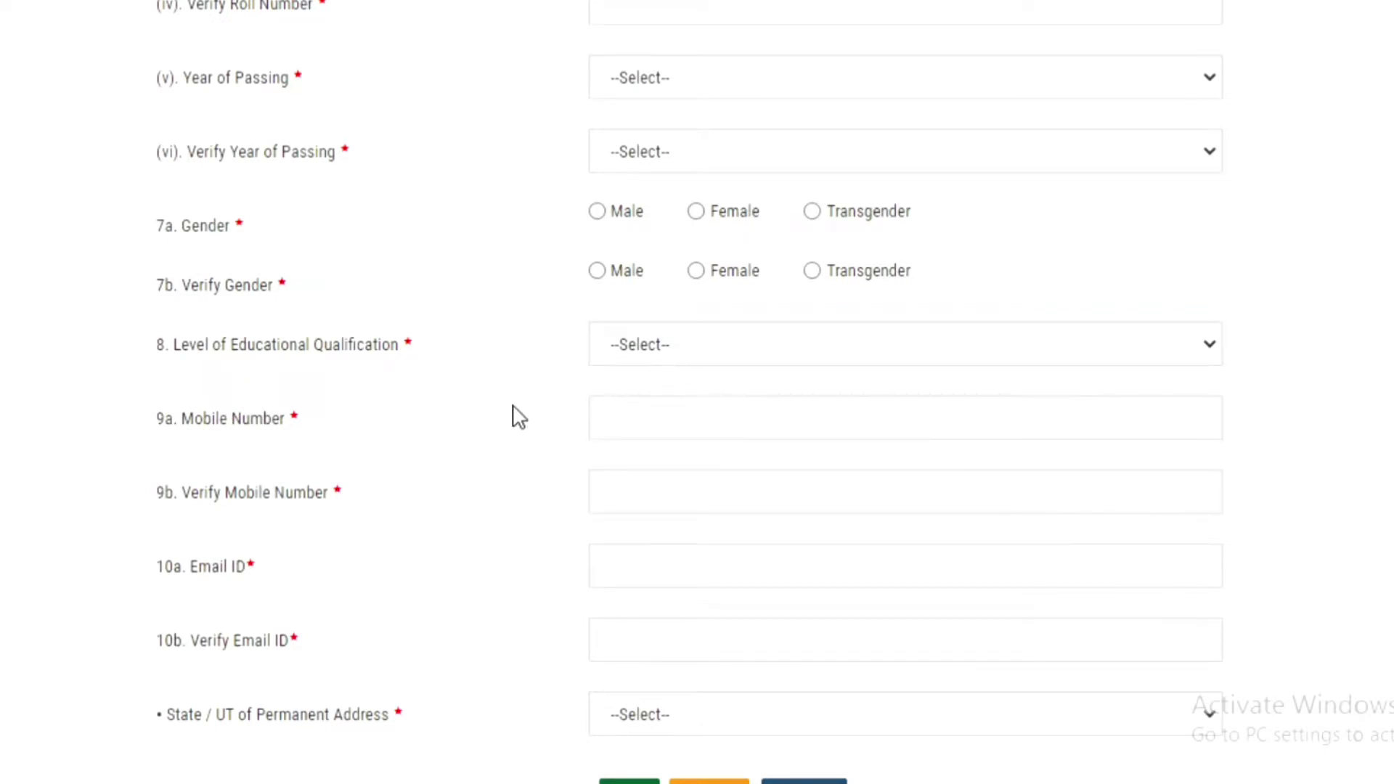
scroll(465, 432, down, 1)
scroll(471, 441, down, 2)
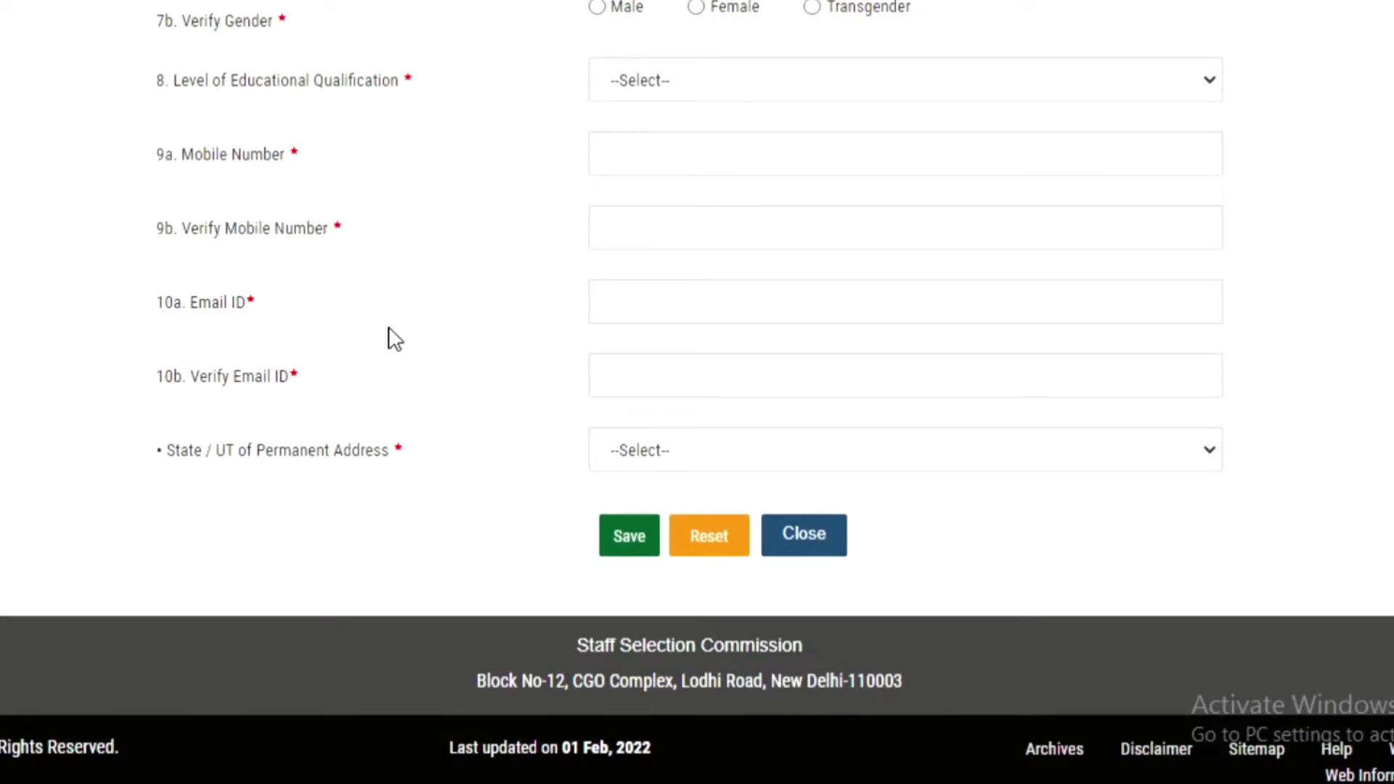
click(686, 468)
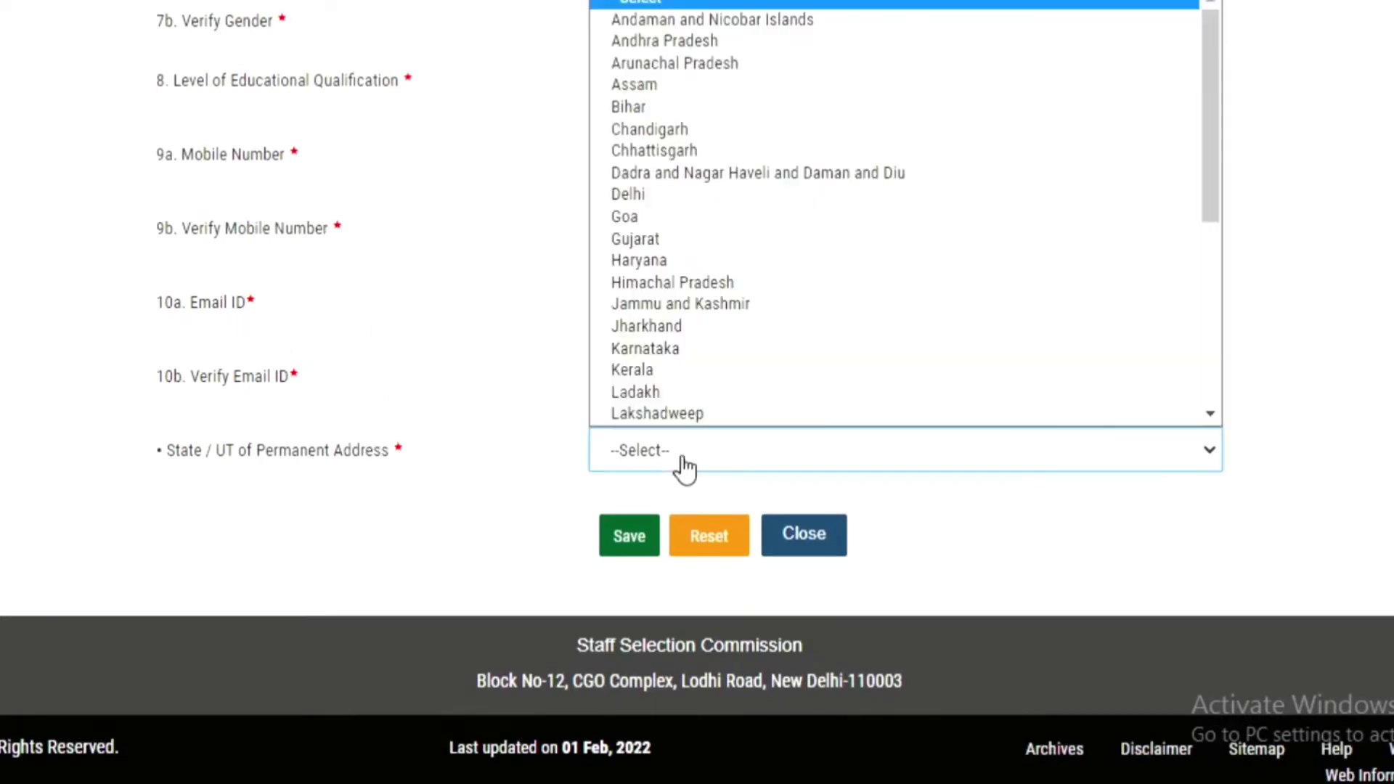
click(561, 397)
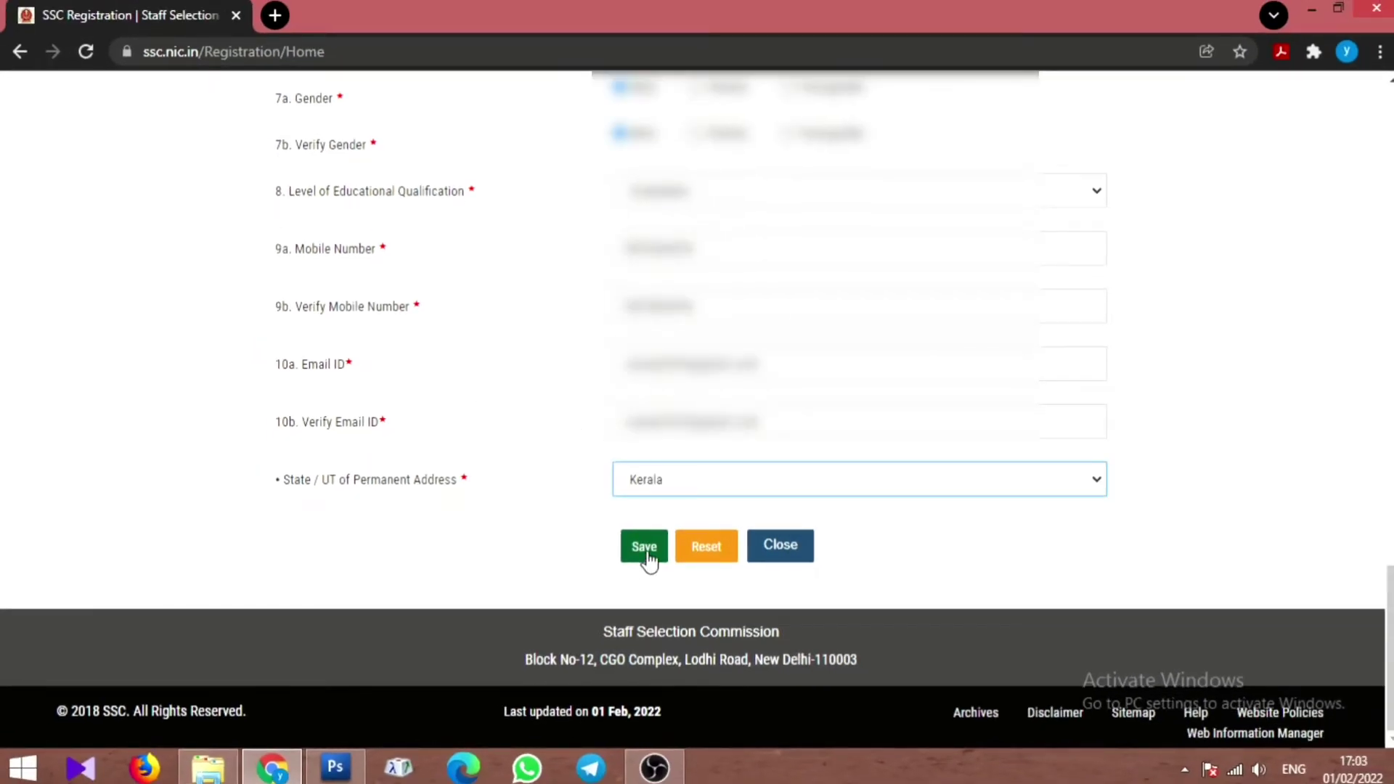
Save the completed basic details, confirm the mobile number and email ID, and acknowledge the partial-registration notices.
click(648, 553)
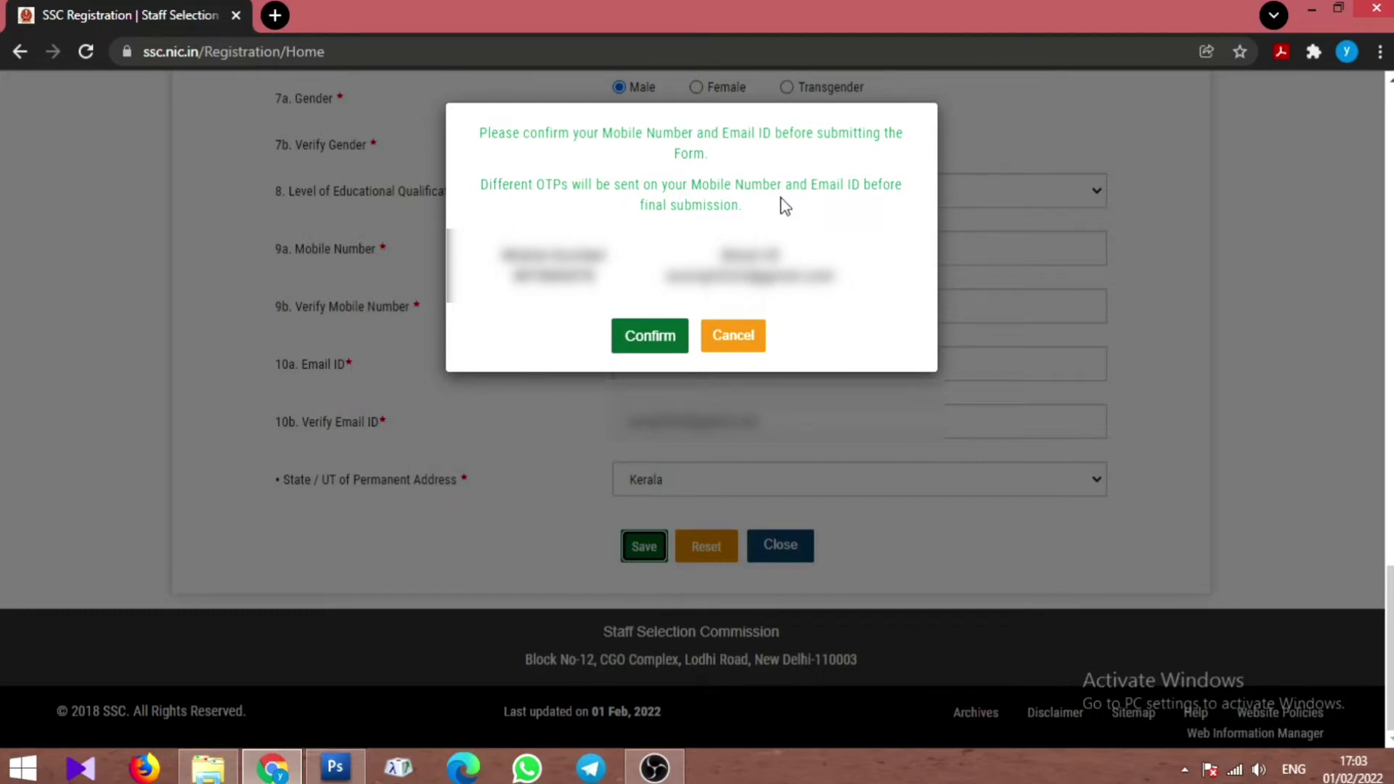
click(657, 345)
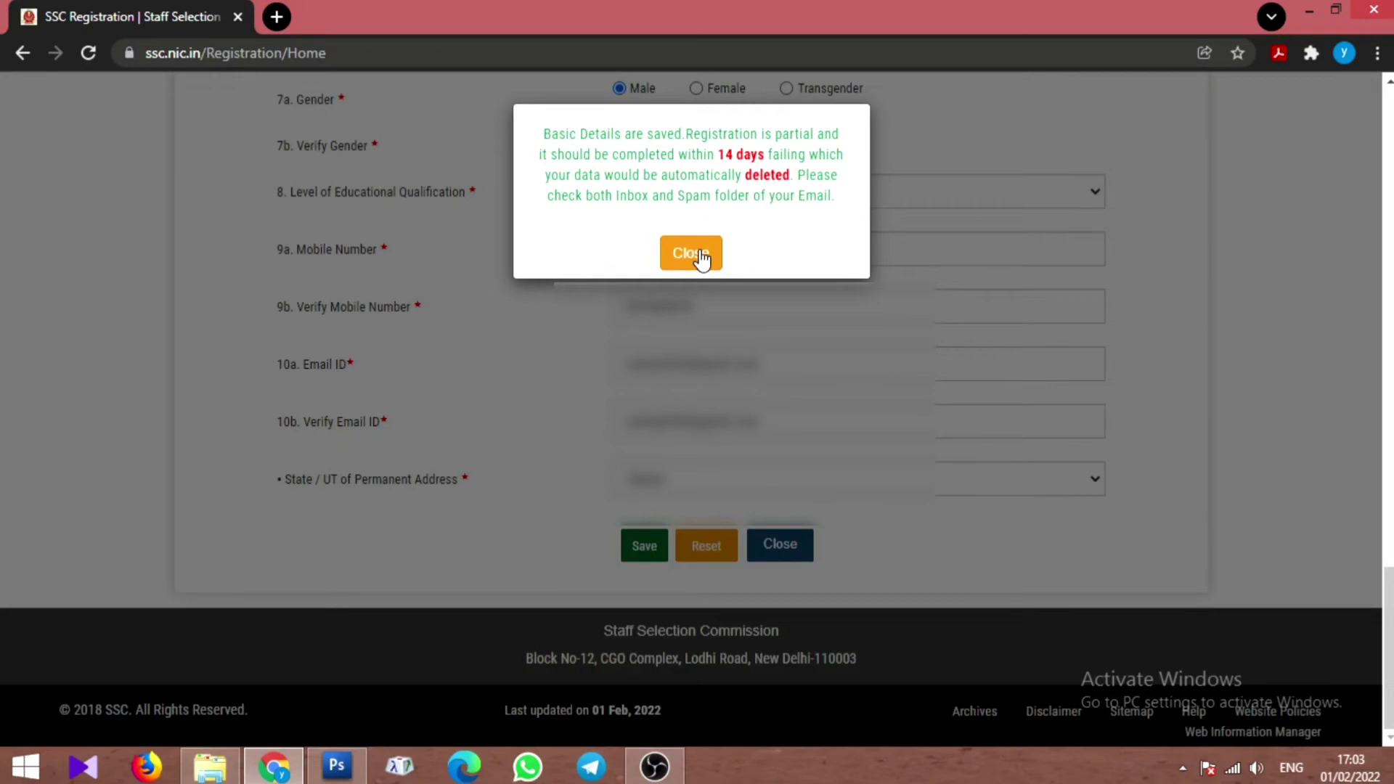
click(699, 257)
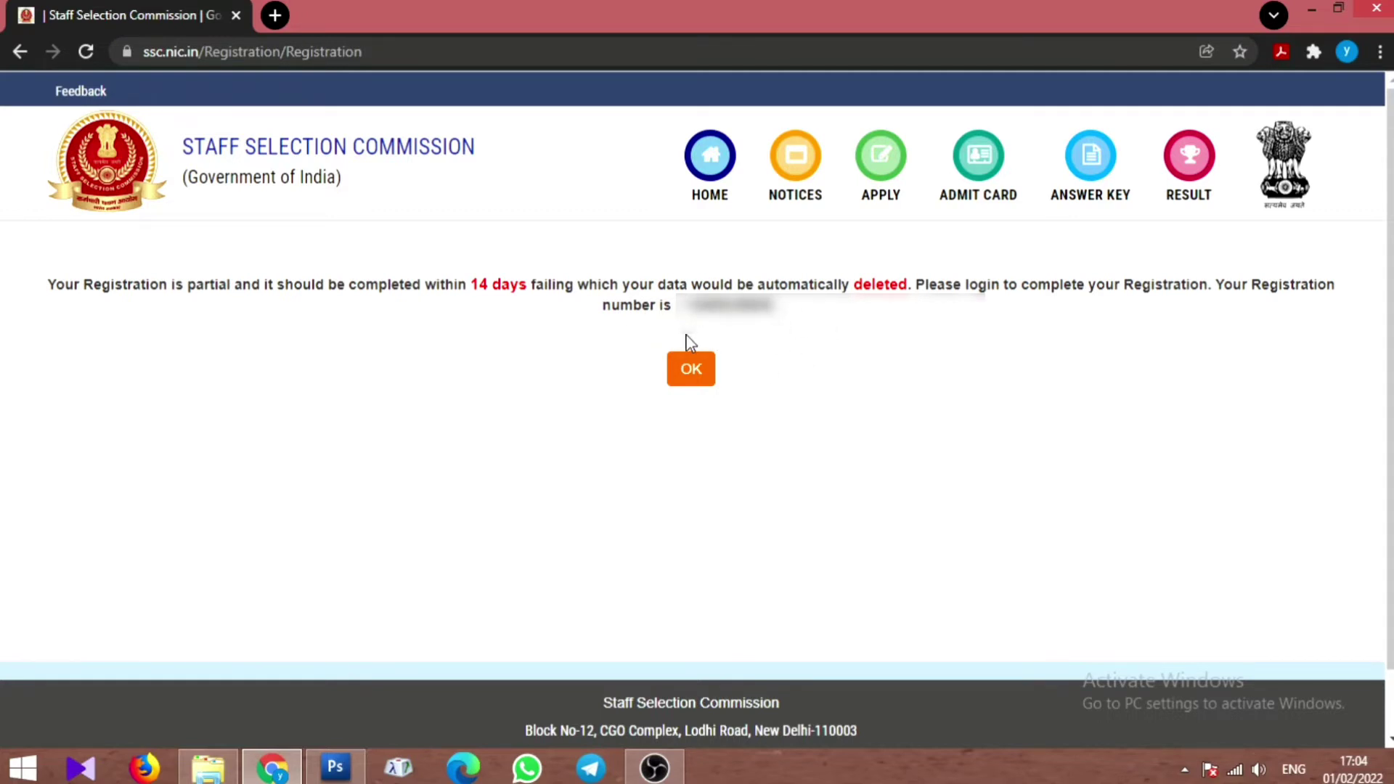
click(691, 376)
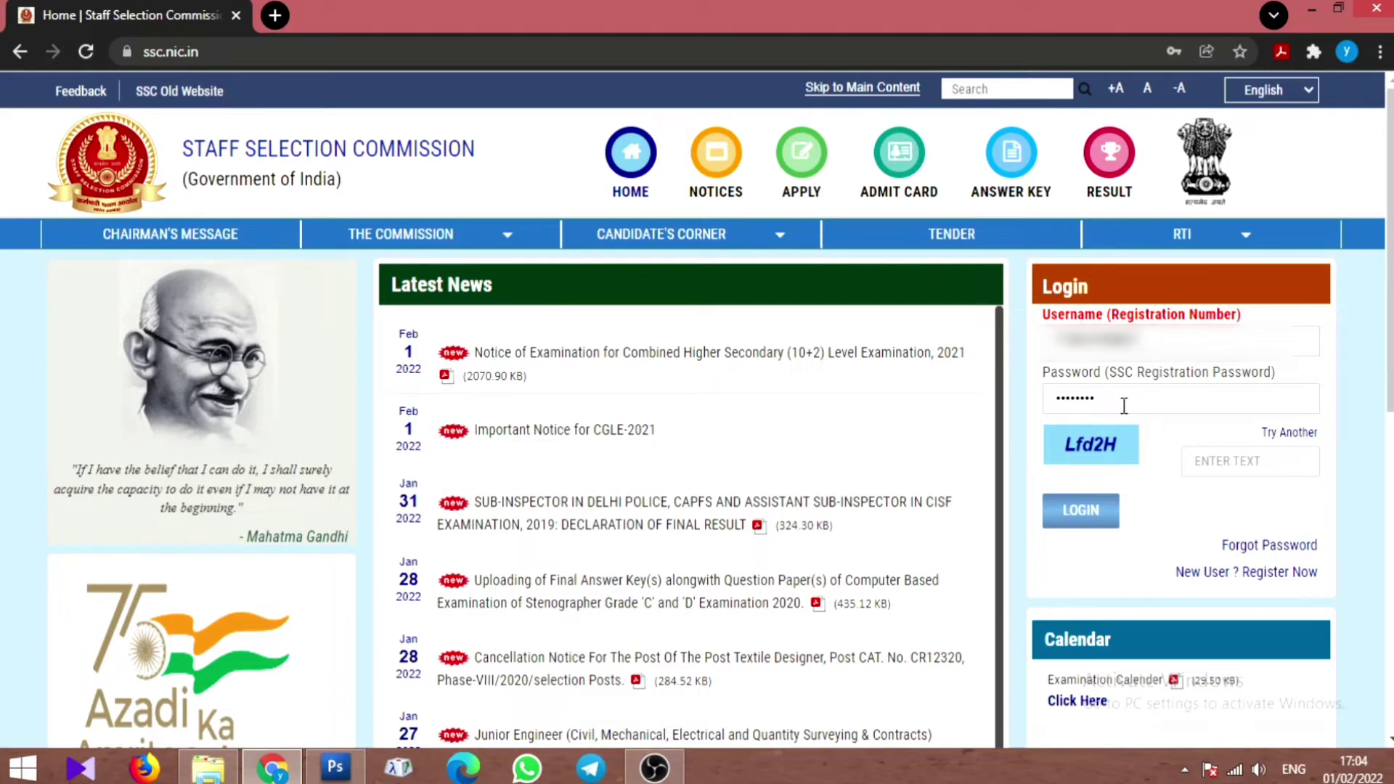
Enter the captcha verification code shown beside the login fields and log in to the candidate portal.
click(1217, 462)
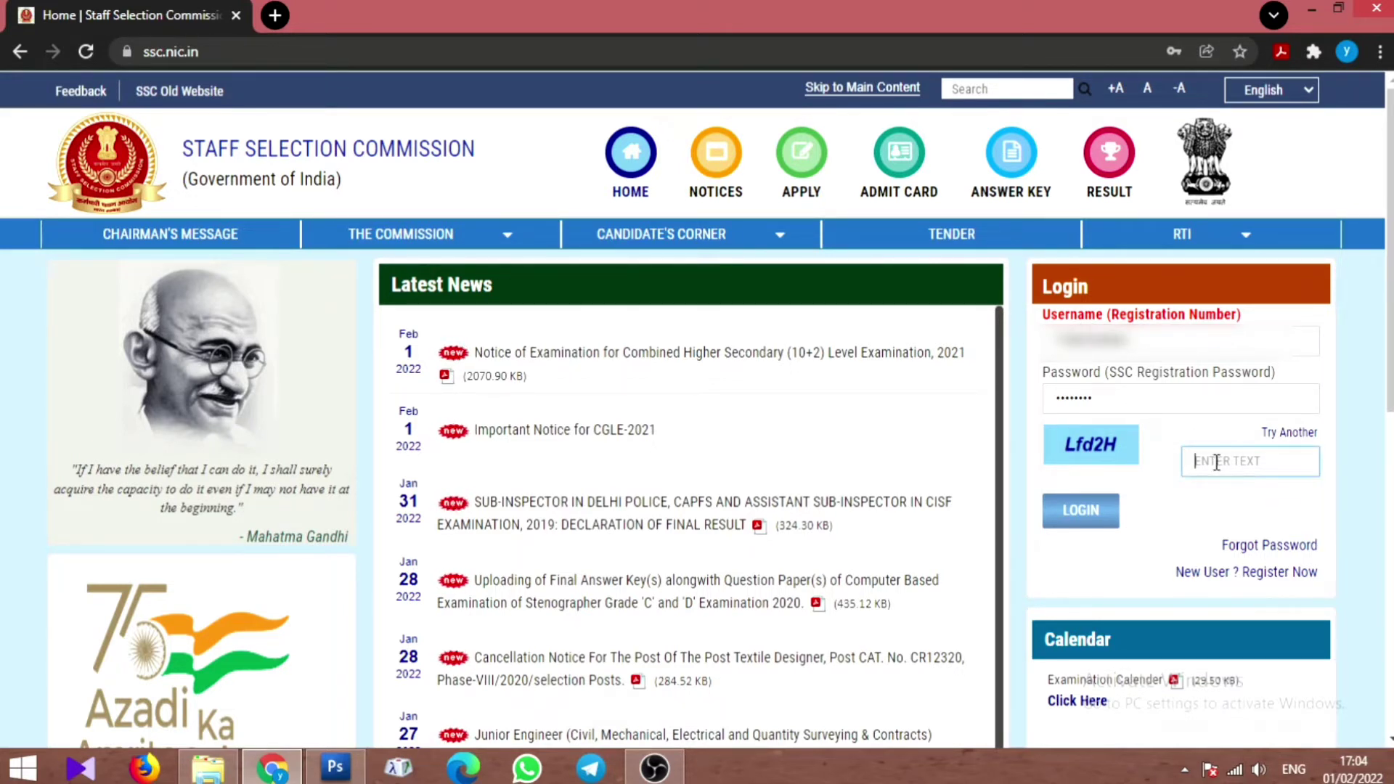
text(Lfd2H)
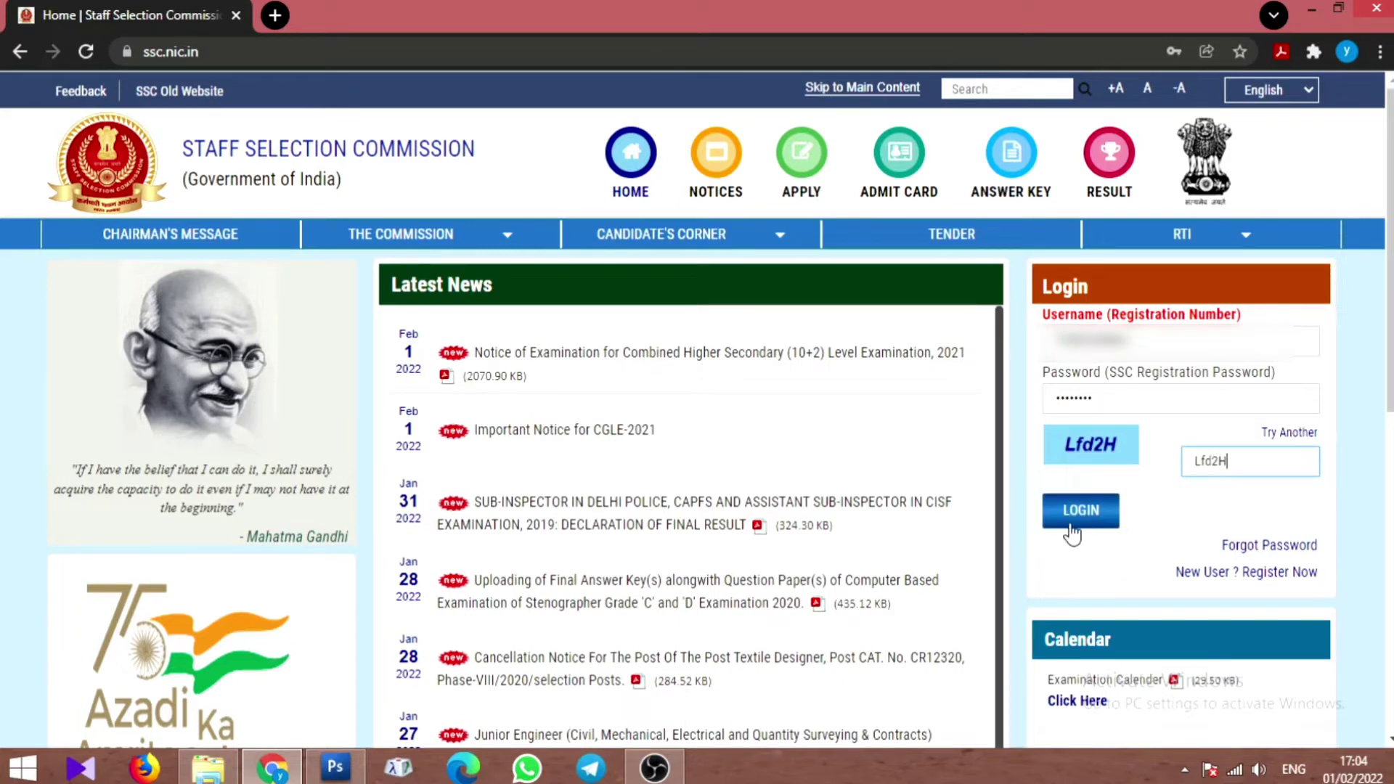
click(1073, 534)
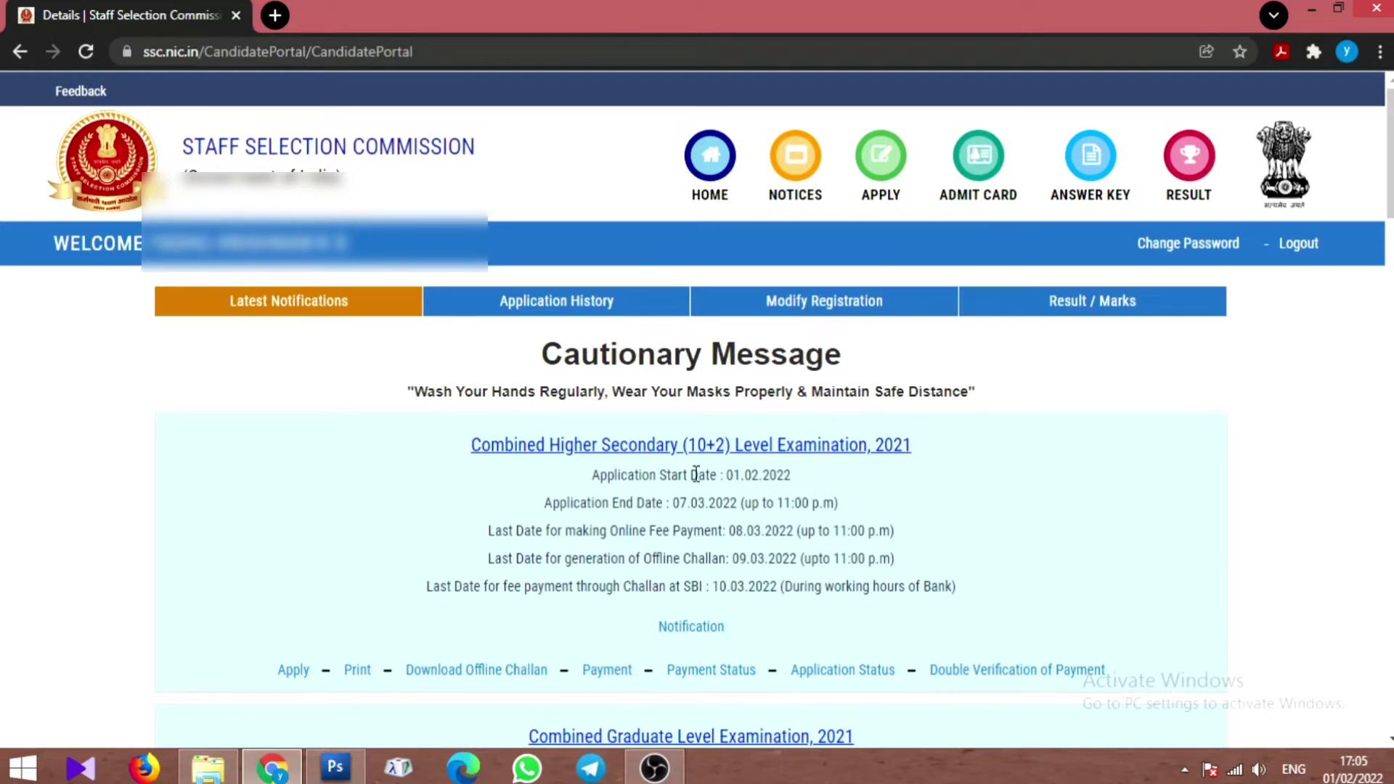
Review the latest notifications and start the application for the Combined Higher Secondary (10+2) Level Examination, 2021.
scroll(662, 524, down, 2)
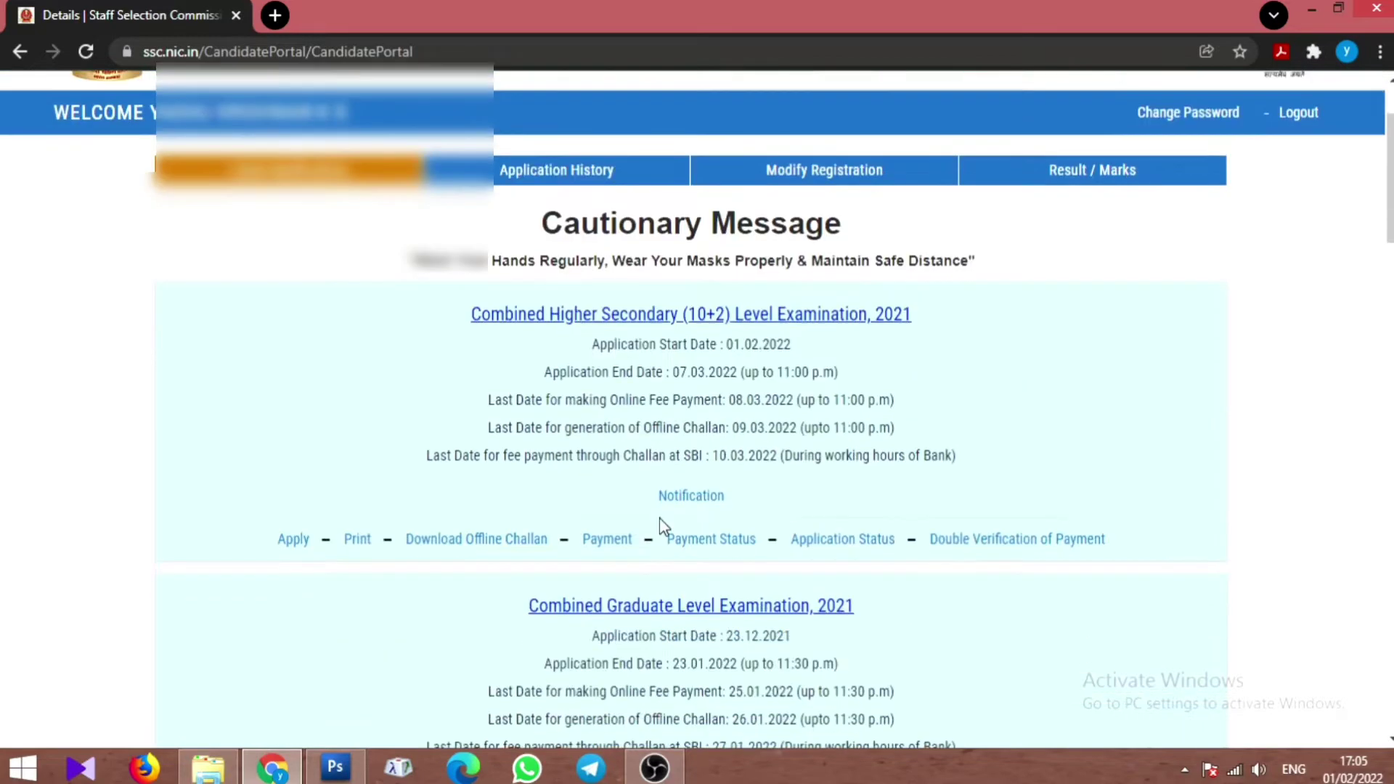
scroll(659, 517, down, 1)
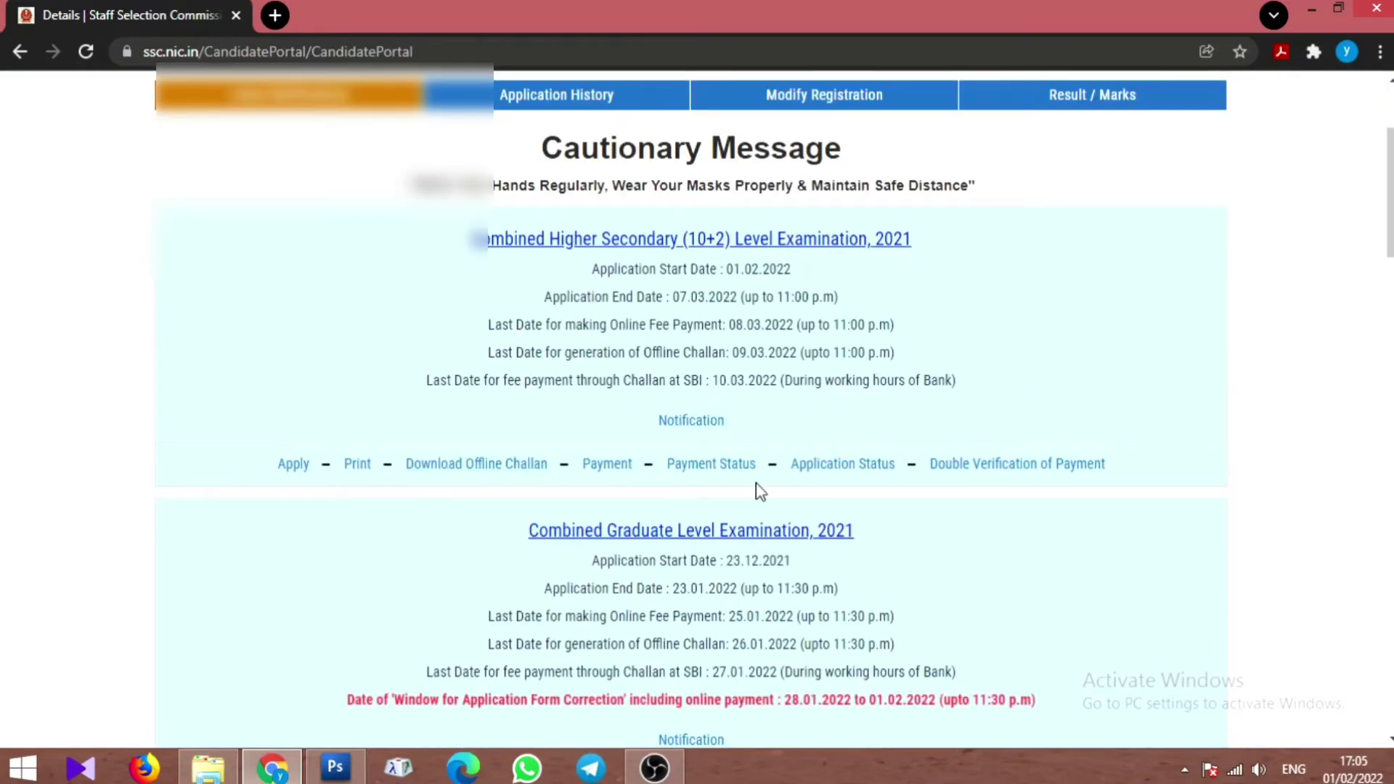
scroll(894, 501, up, 3)
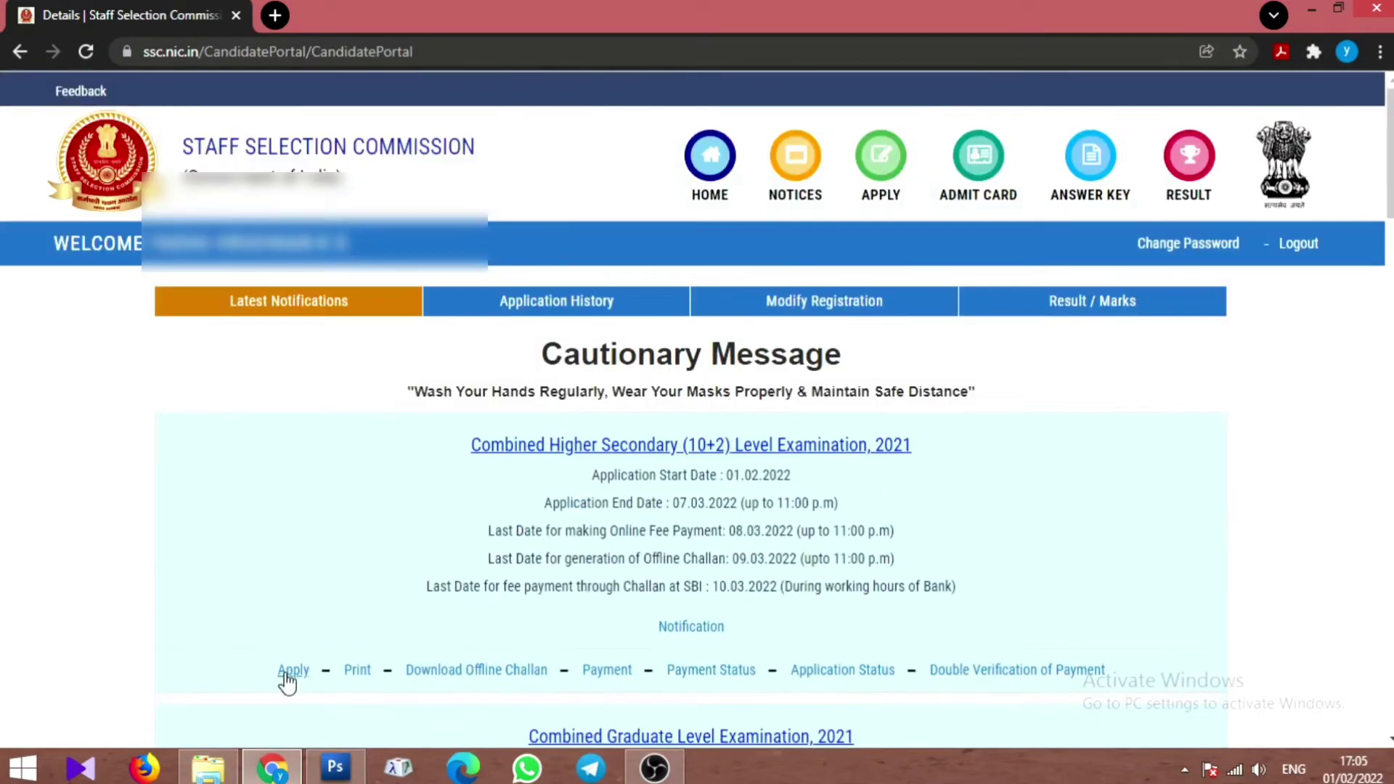
click(291, 680)
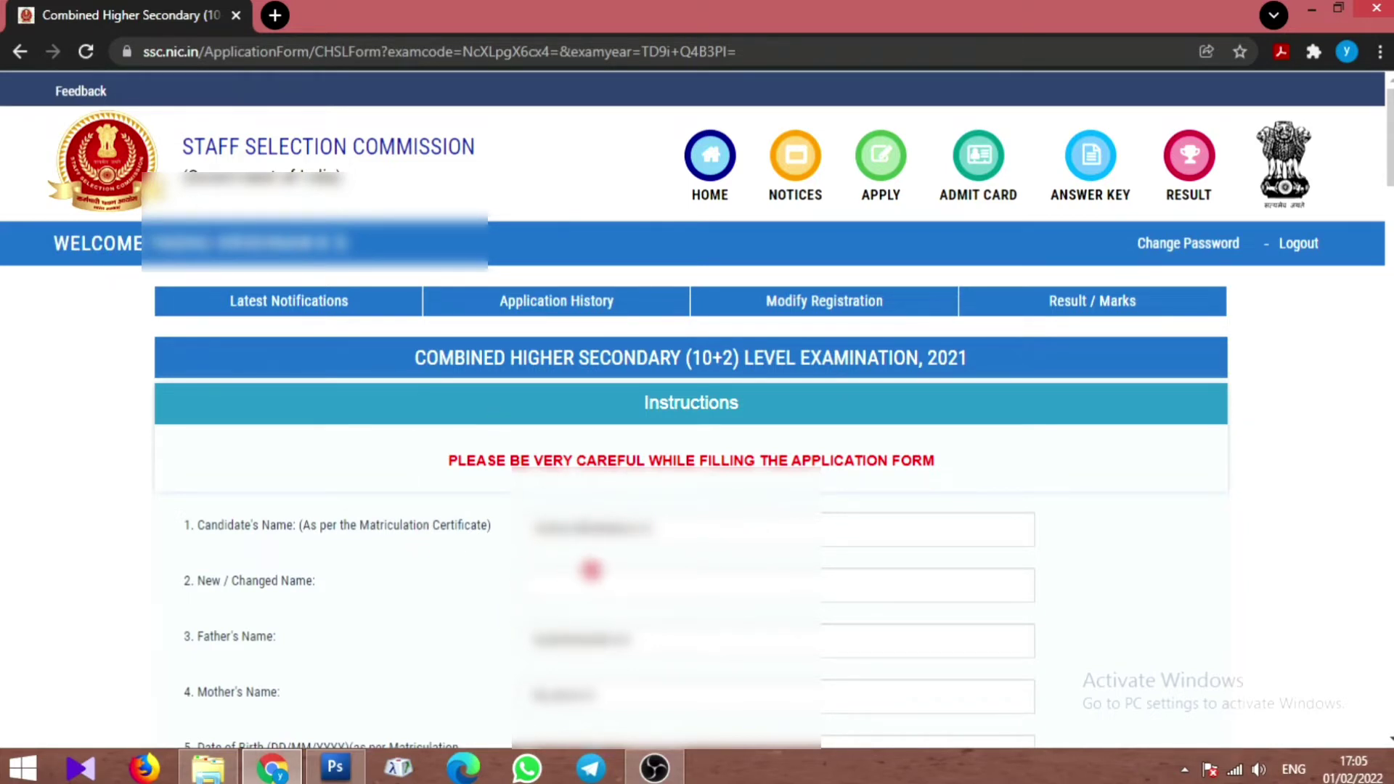
Set the Medium for Typing Test to English and verify it with the same choice.
scroll(592, 570, down, 1)
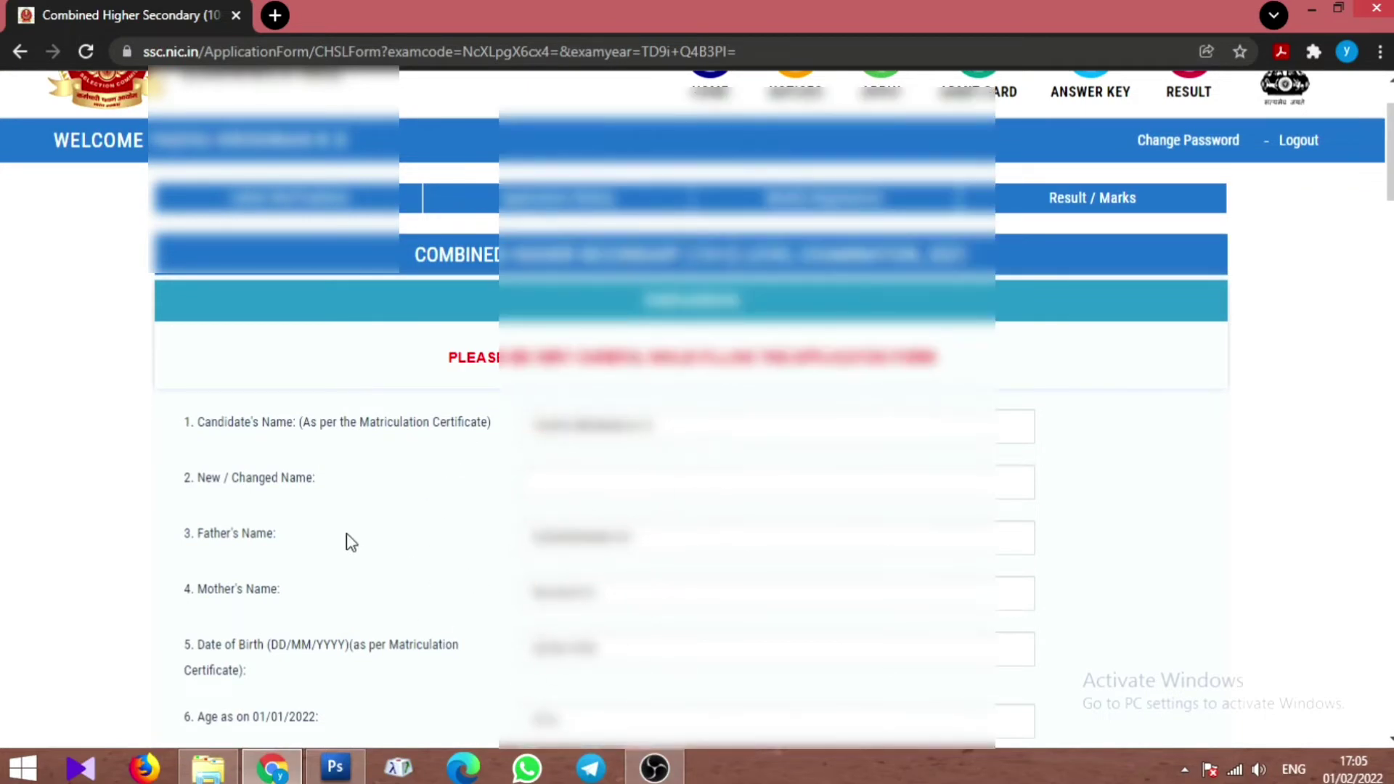
scroll(351, 541, down, 2)
scroll(367, 501, down, 7)
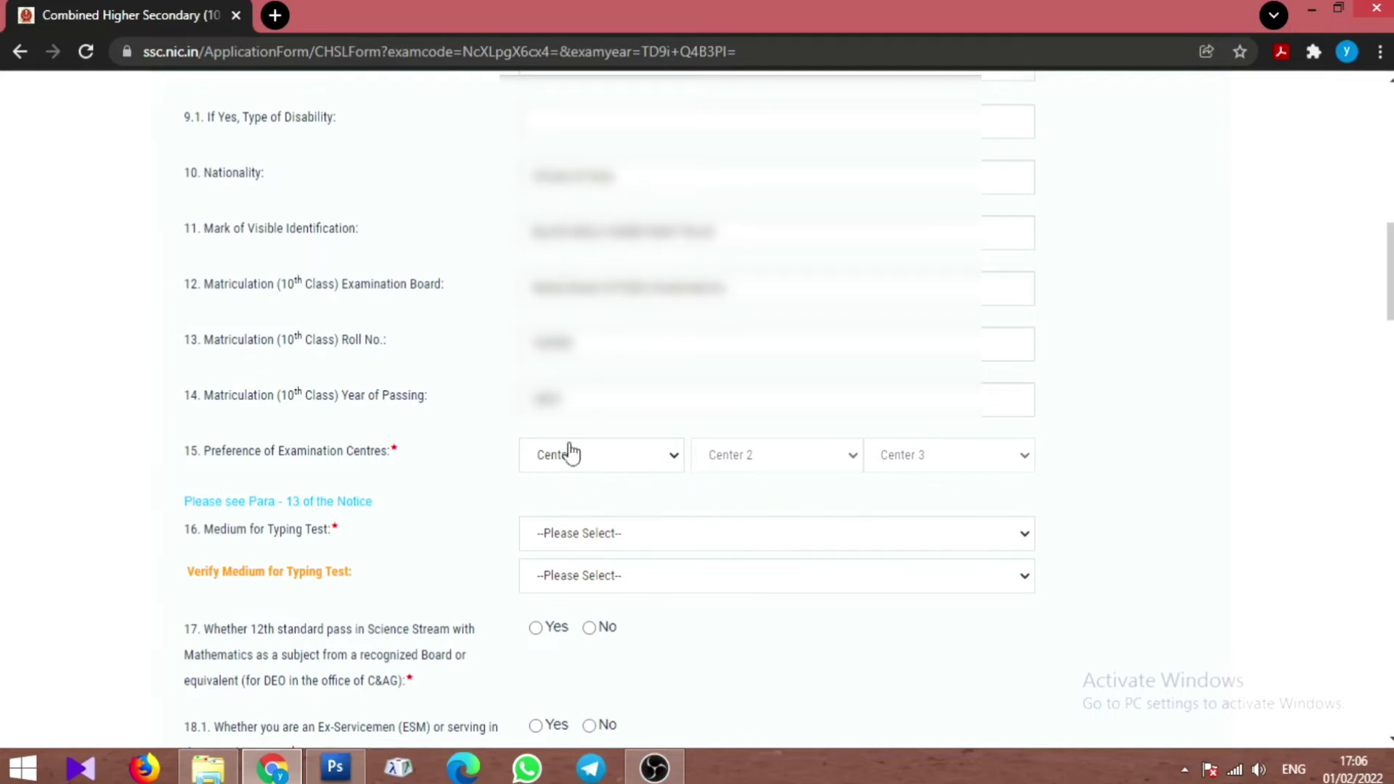
click(581, 546)
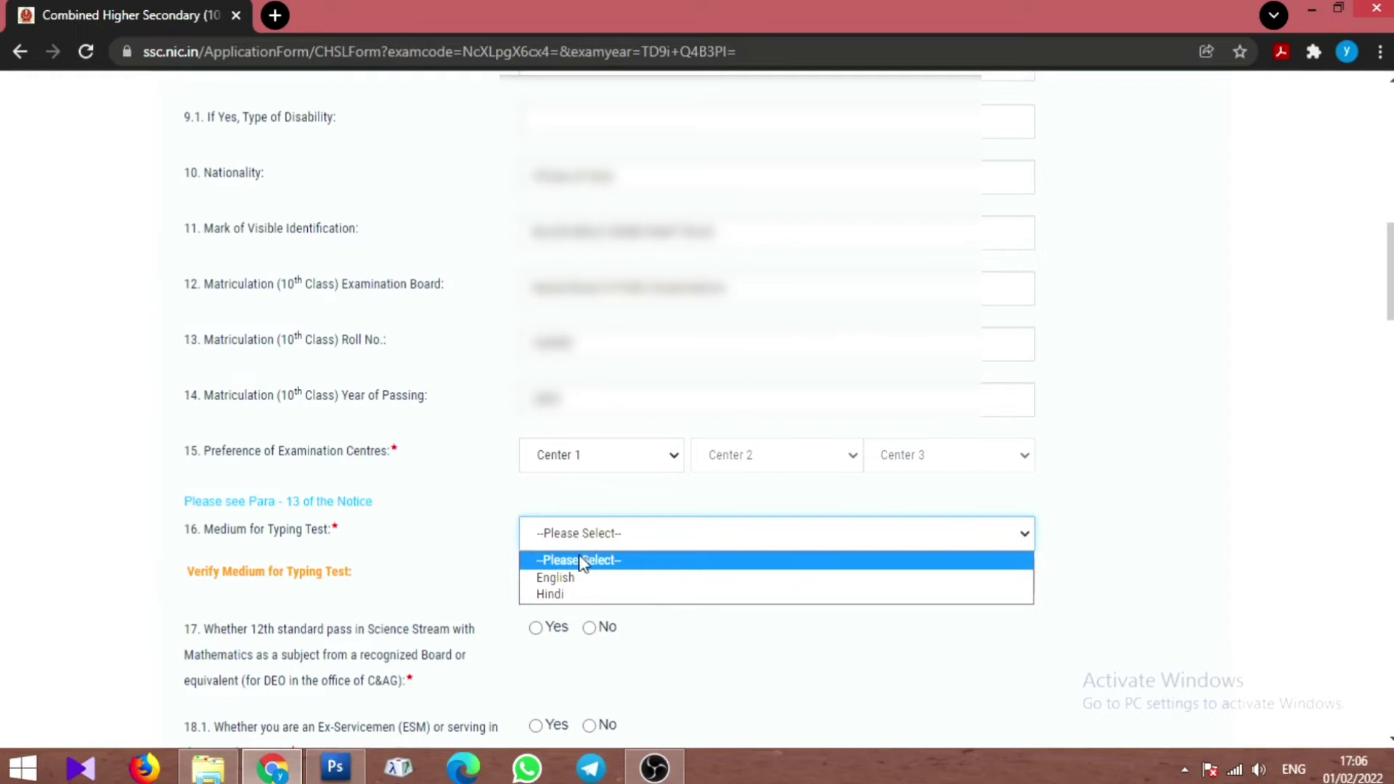
click(568, 579)
scroll(558, 595, down, 1)
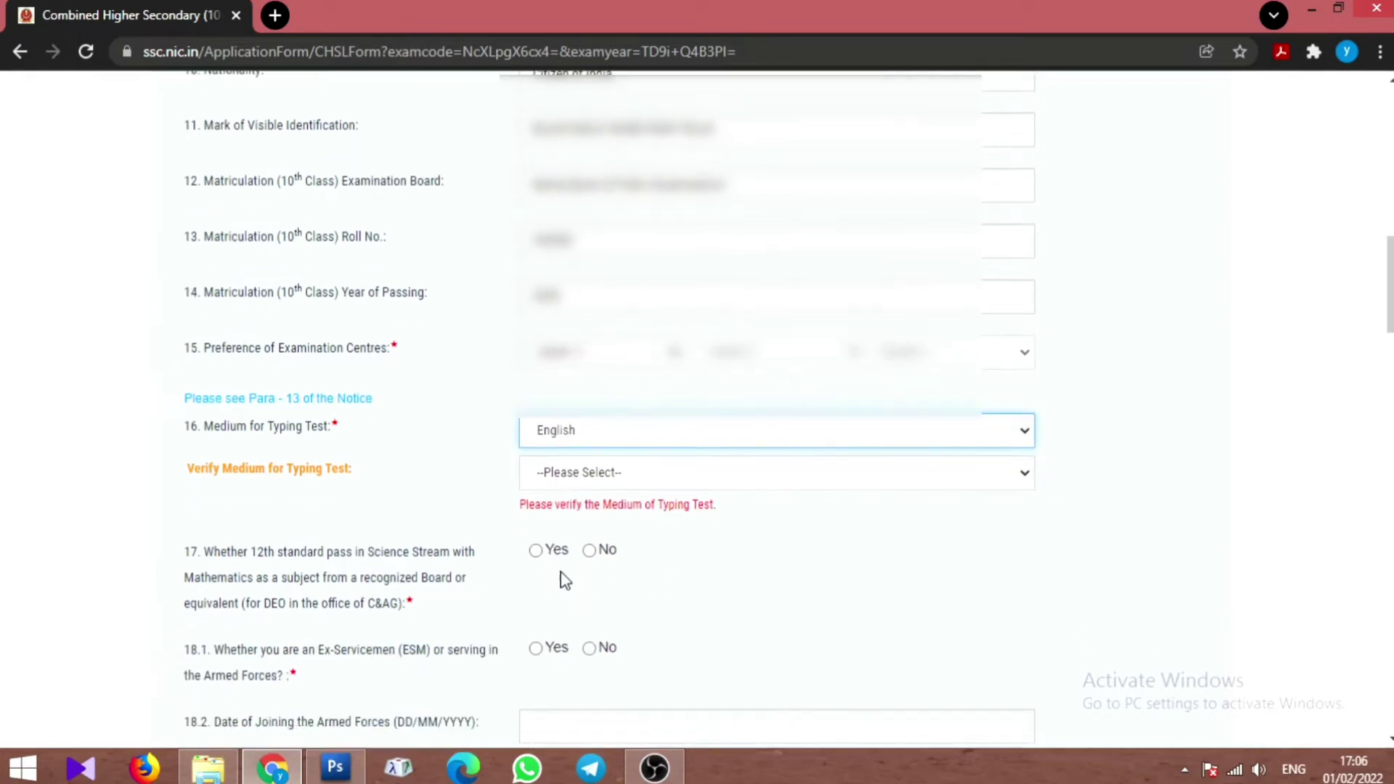
scroll(636, 506, down, 1)
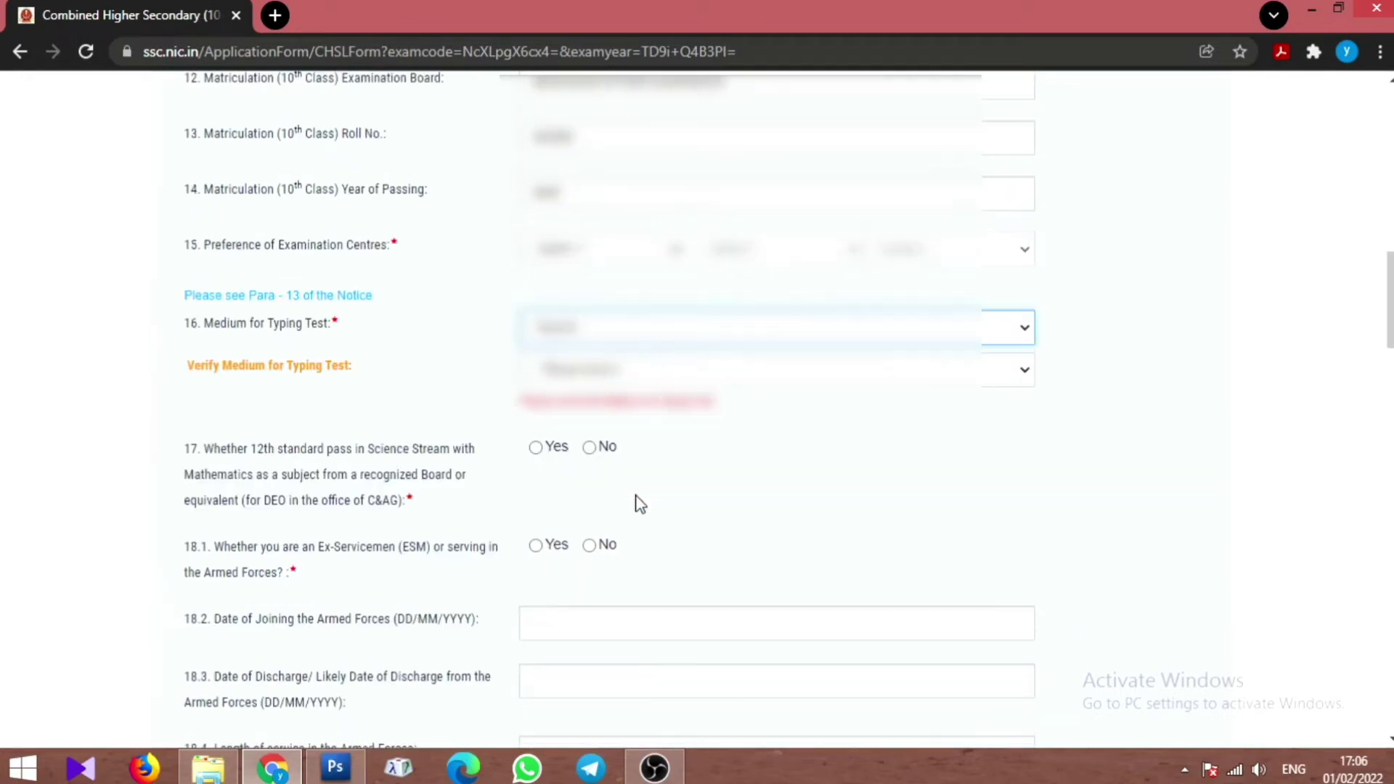
click(623, 381)
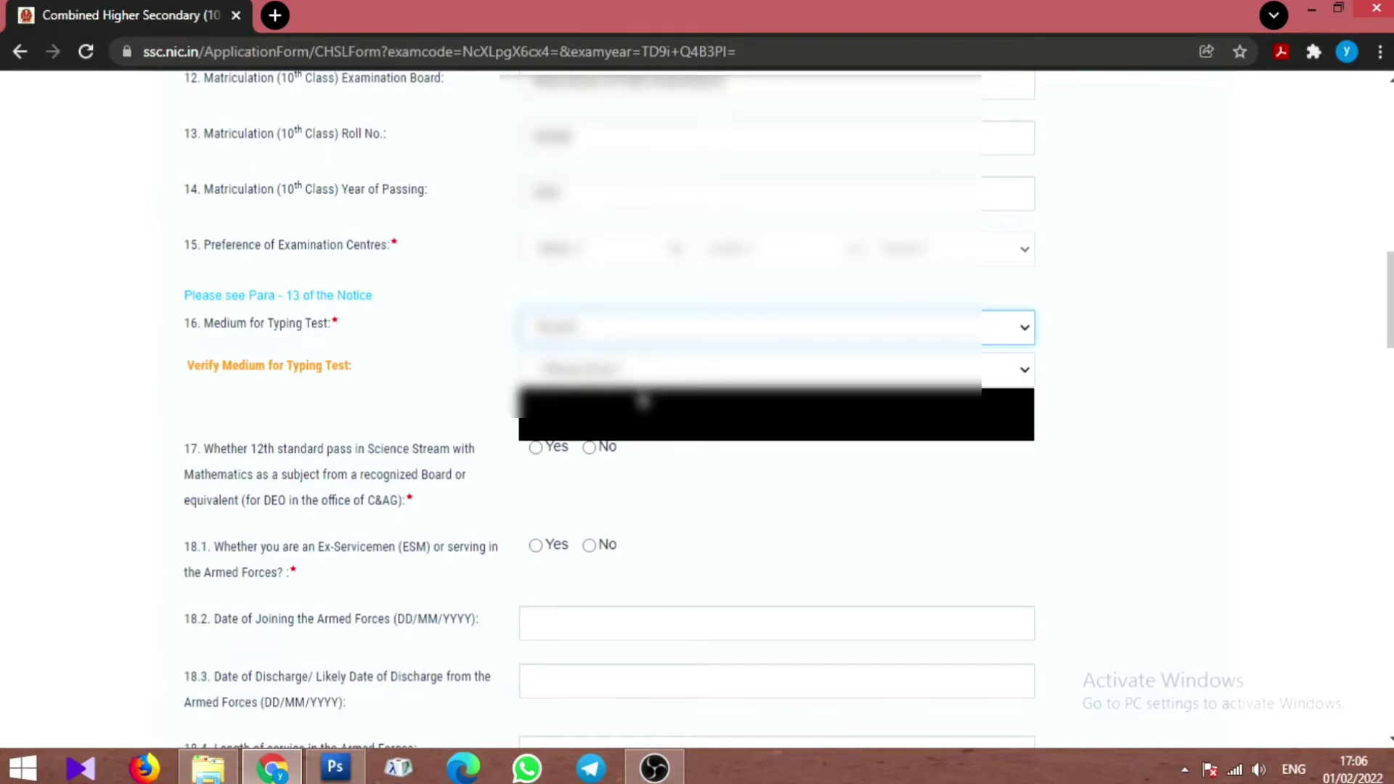
click(616, 412)
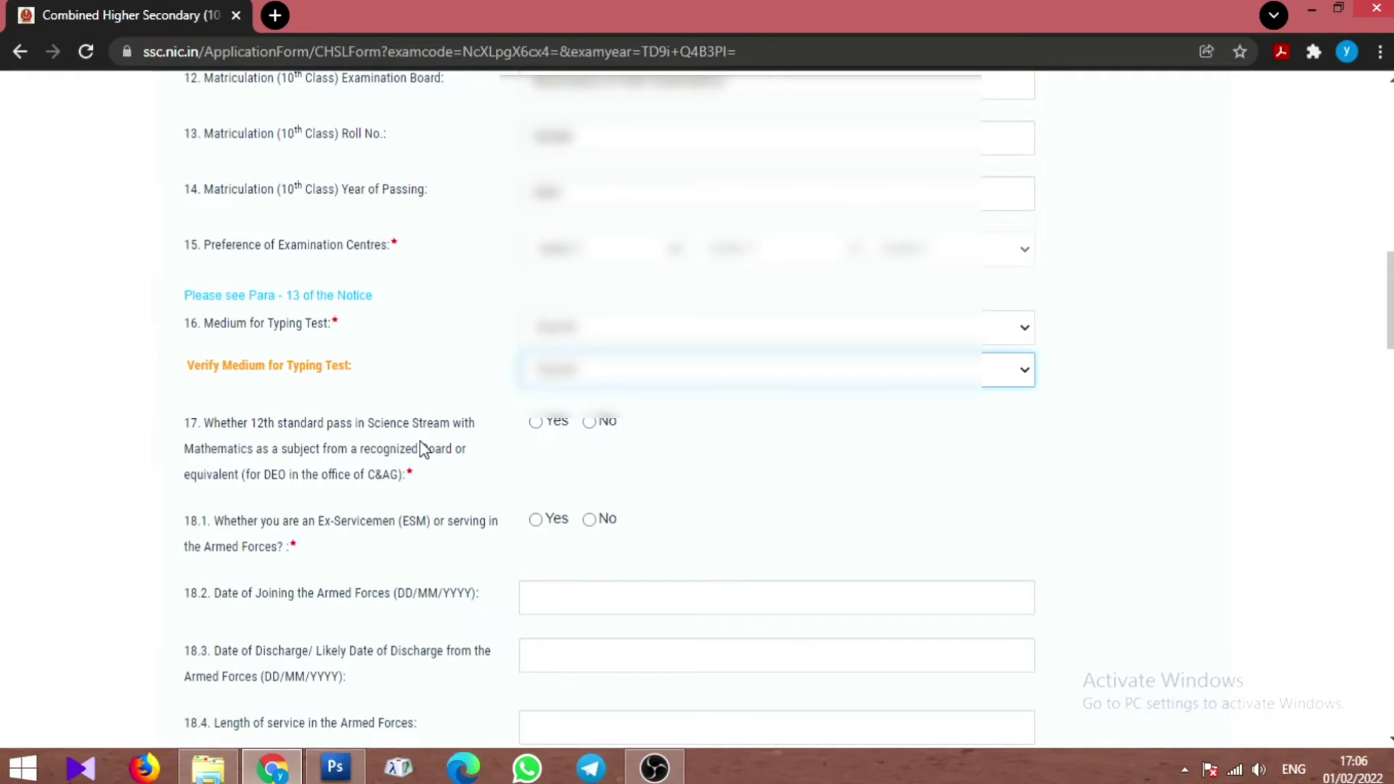
Answer Yes to passing 12th standard in Science Stream with Mathematics and No to being an Ex-Serviceman or serving in the Armed Forces.
click(538, 426)
click(589, 523)
scroll(682, 532, down, 5)
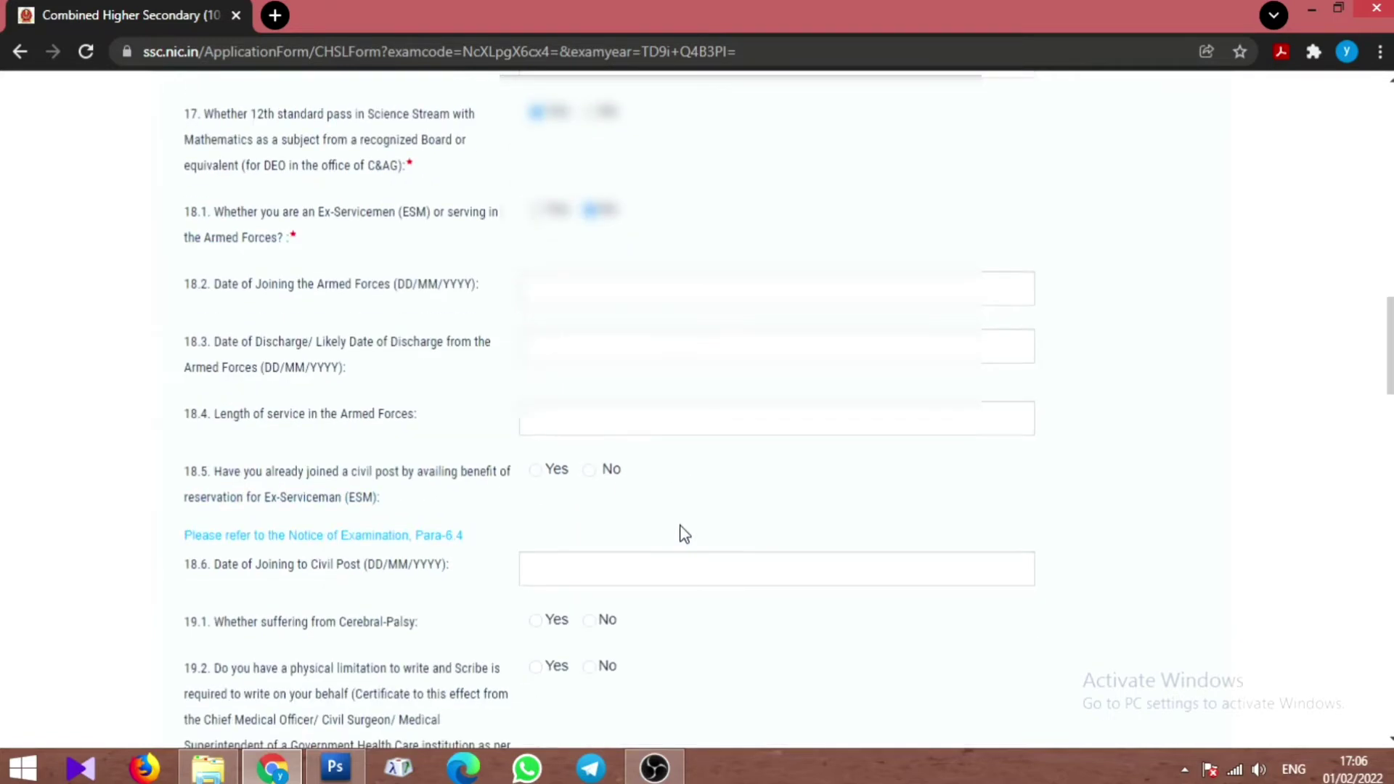
Examine the remaining form fields, including the Highest Educational Qualification options, address details, and the photograph and signature upload requirements.
scroll(681, 533, down, 9)
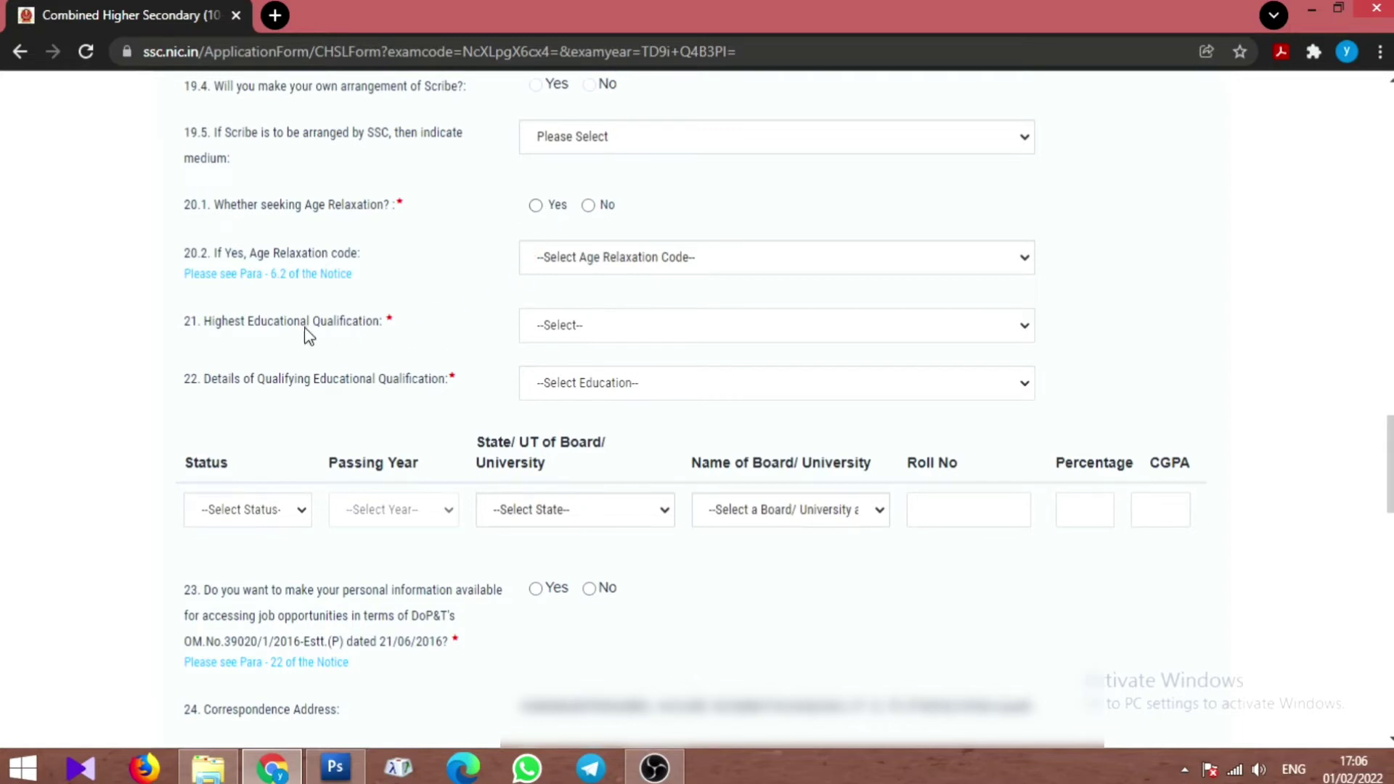
click(571, 330)
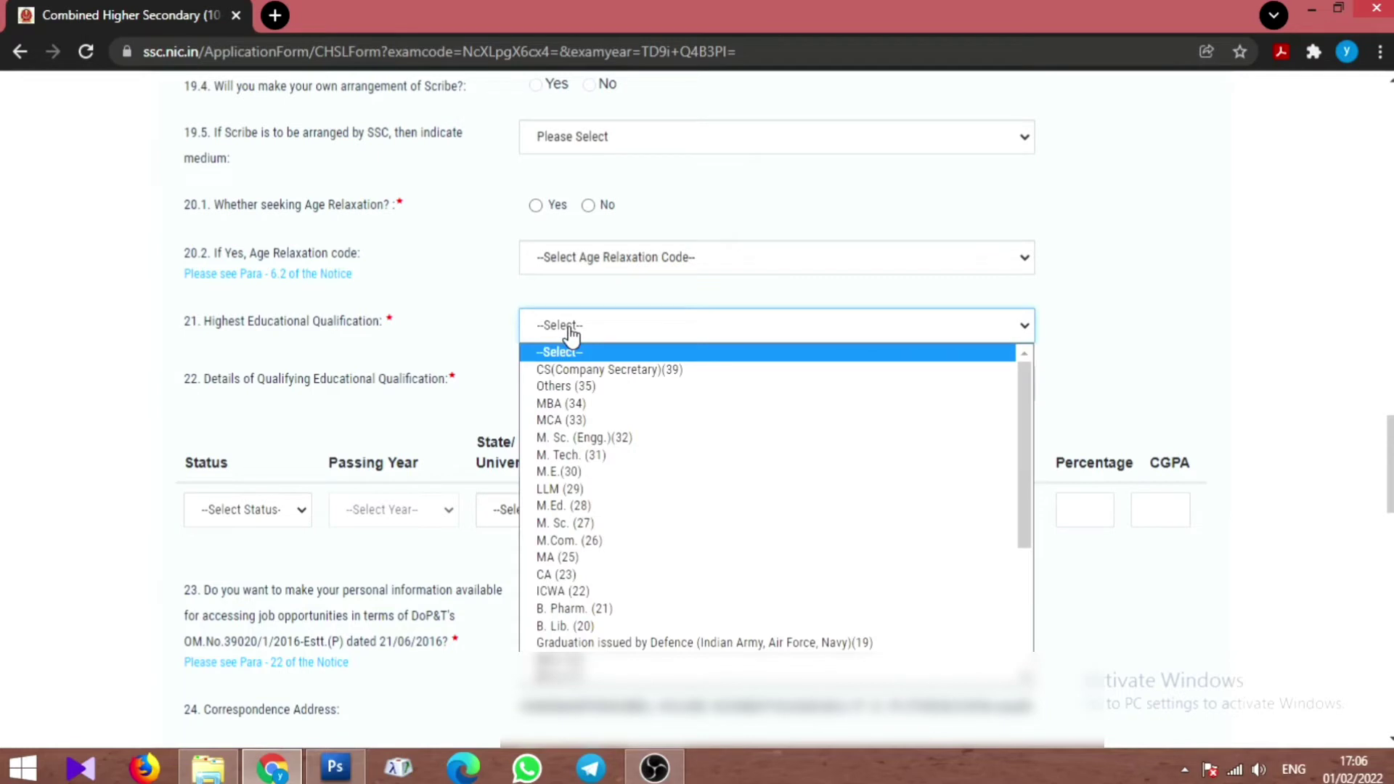
click(571, 332)
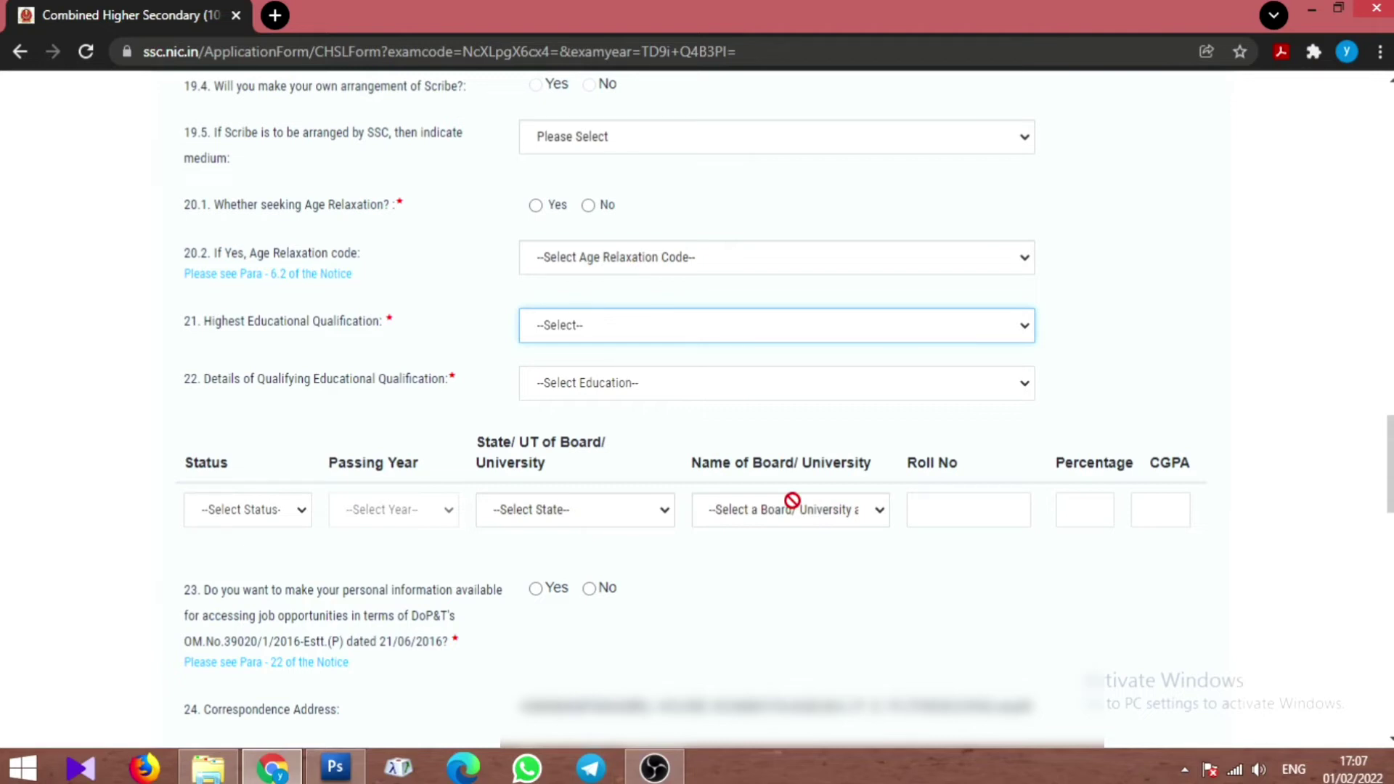
scroll(750, 542, down, 4)
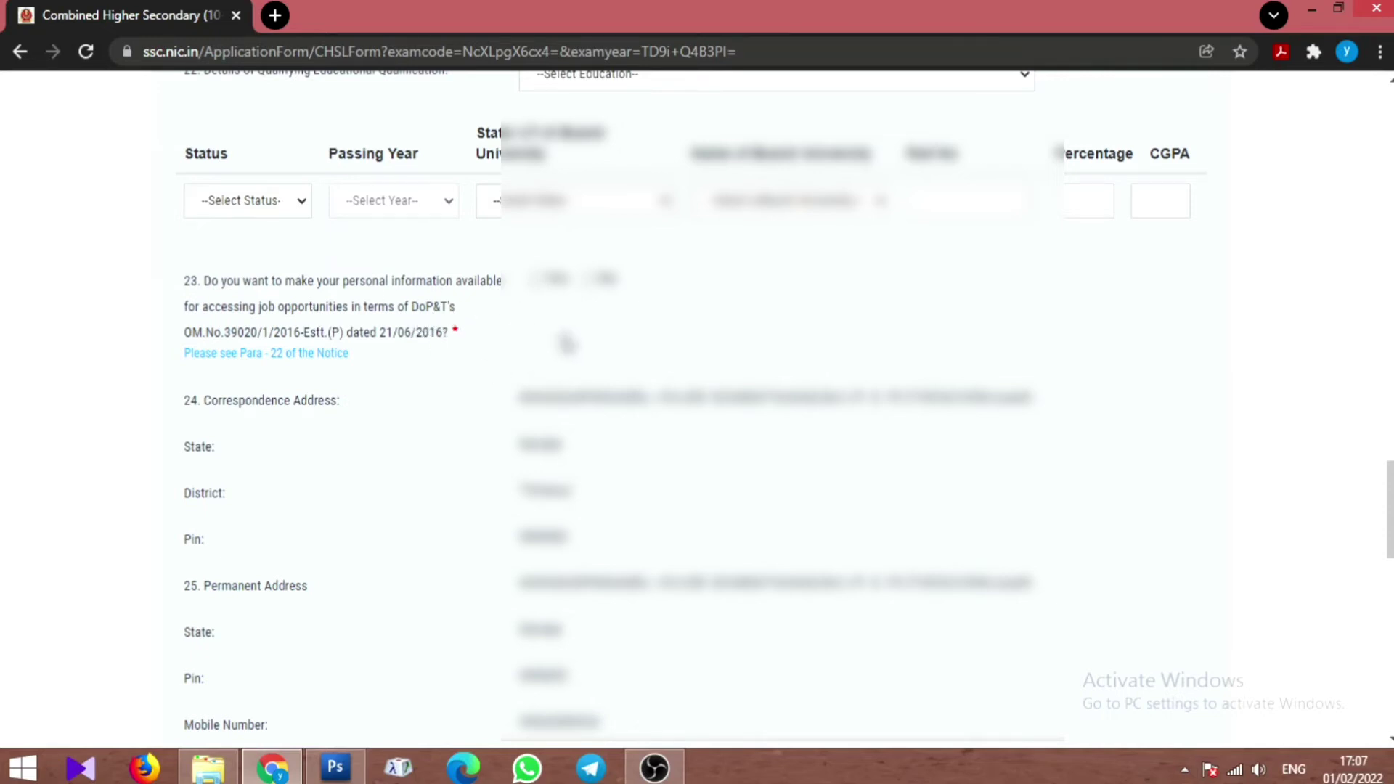
scroll(566, 342, down, 4)
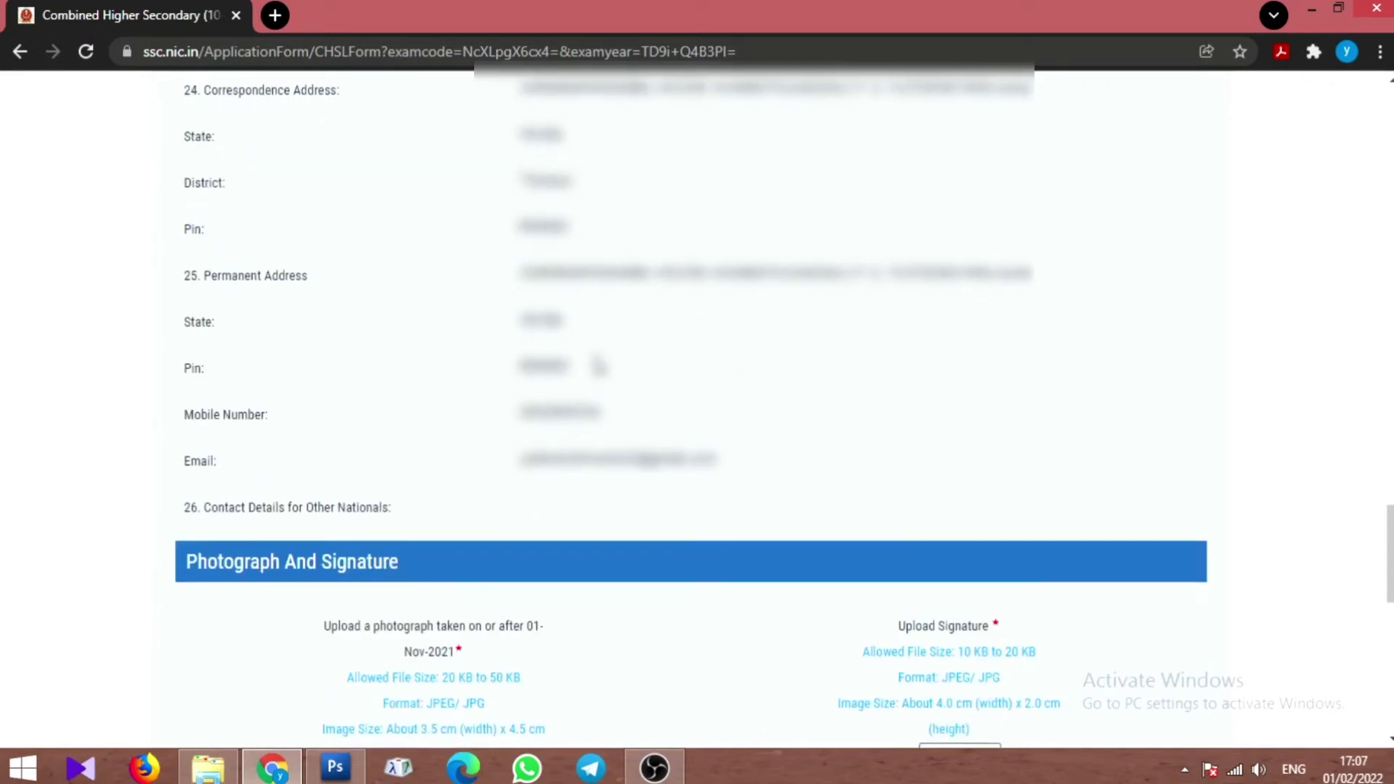
scroll(597, 365, down, 4)
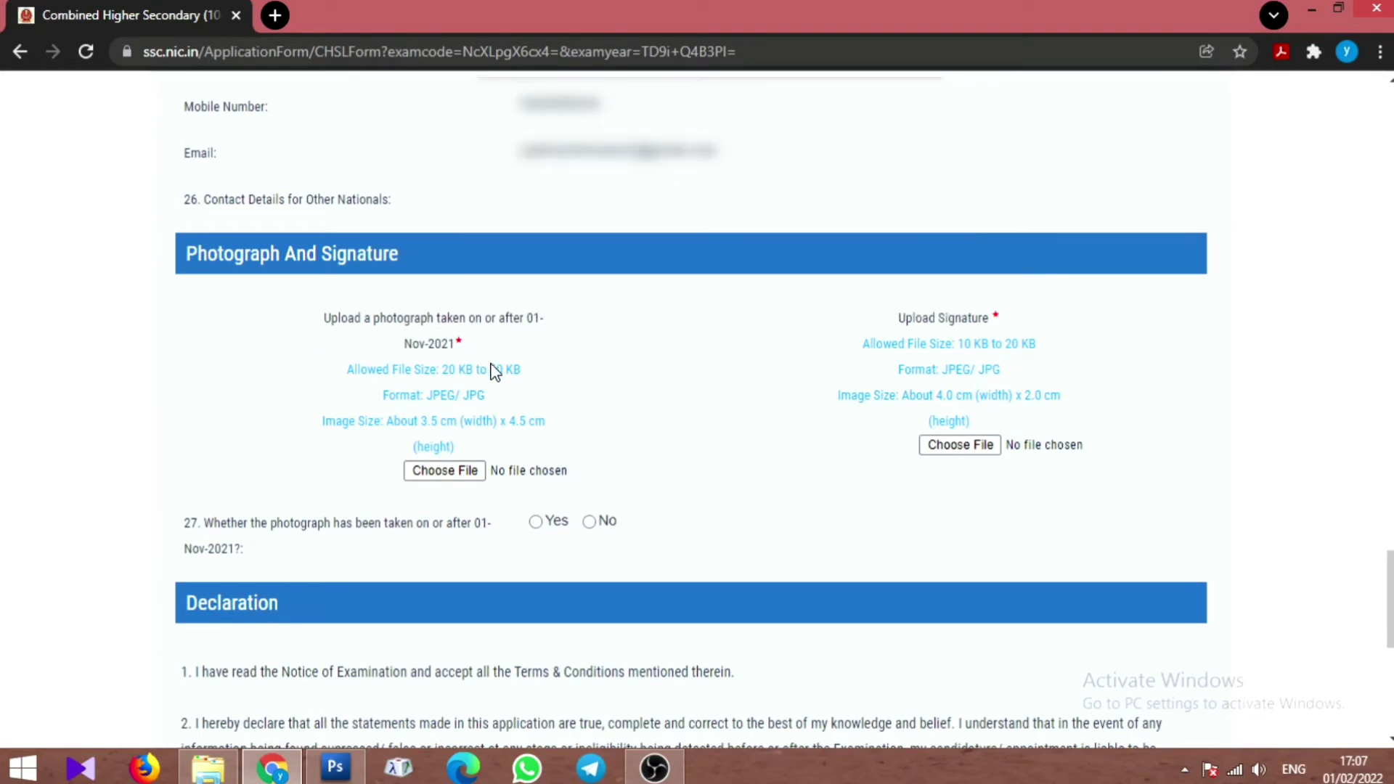
scroll(349, 395, down, 1)
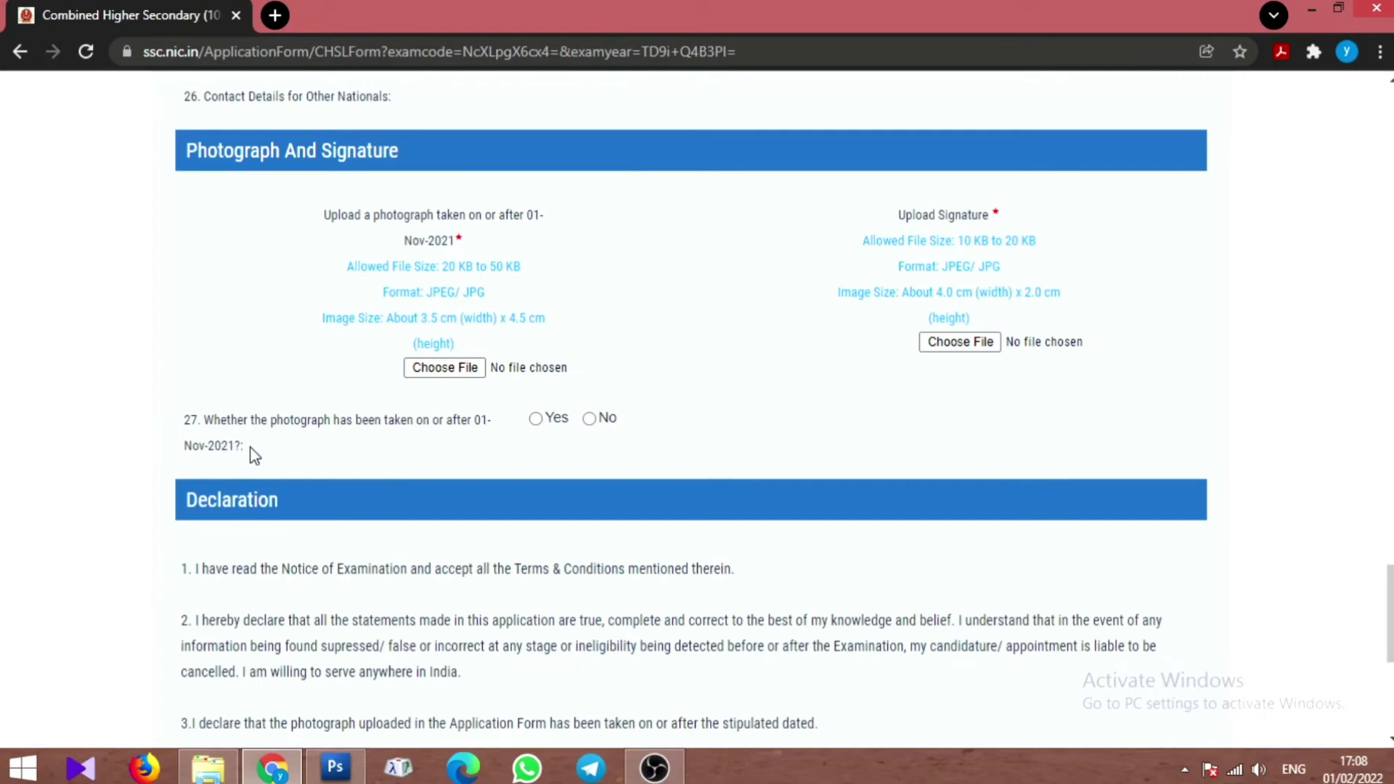
Enter the captcha verification code below the Declaration and open the preview of the application form.
scroll(546, 429, down, 1)
scroll(548, 424, down, 3)
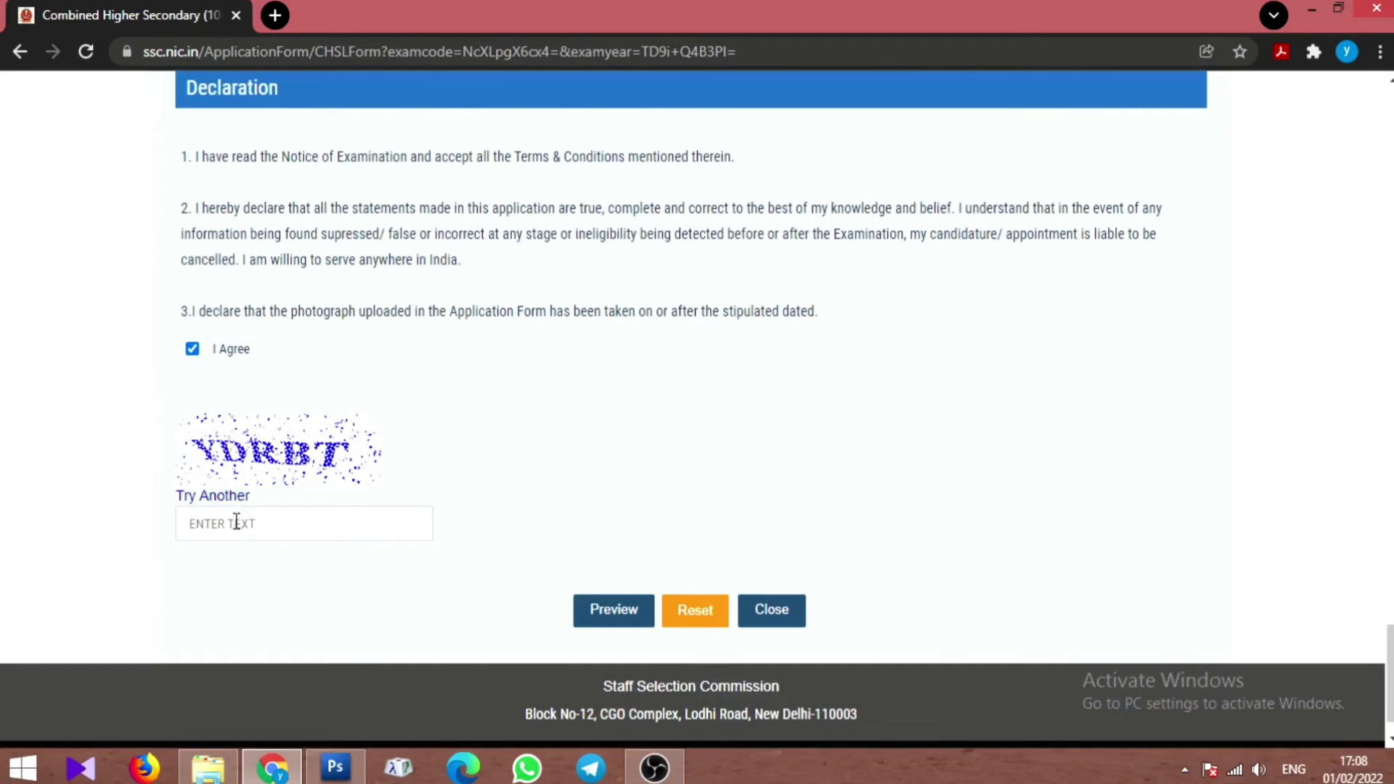
click(313, 524)
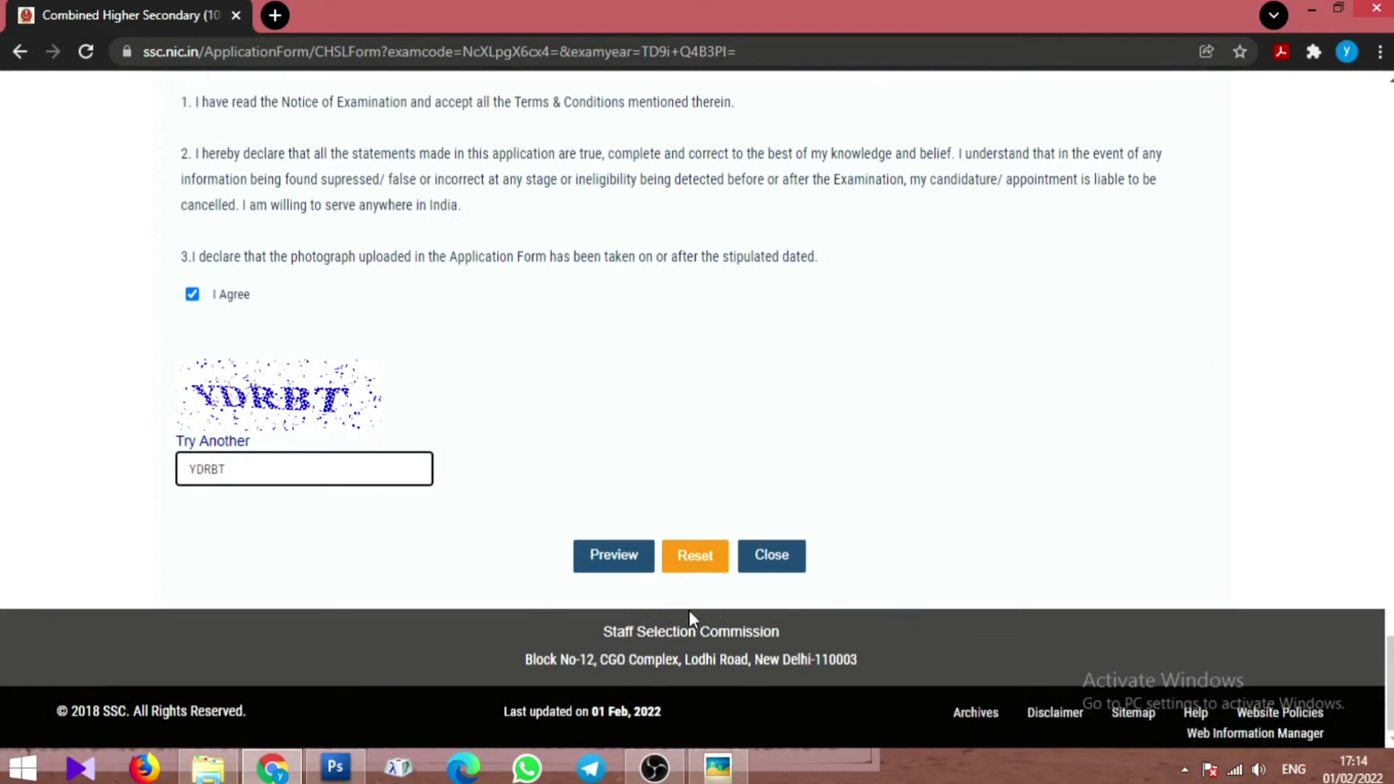
click(614, 560)
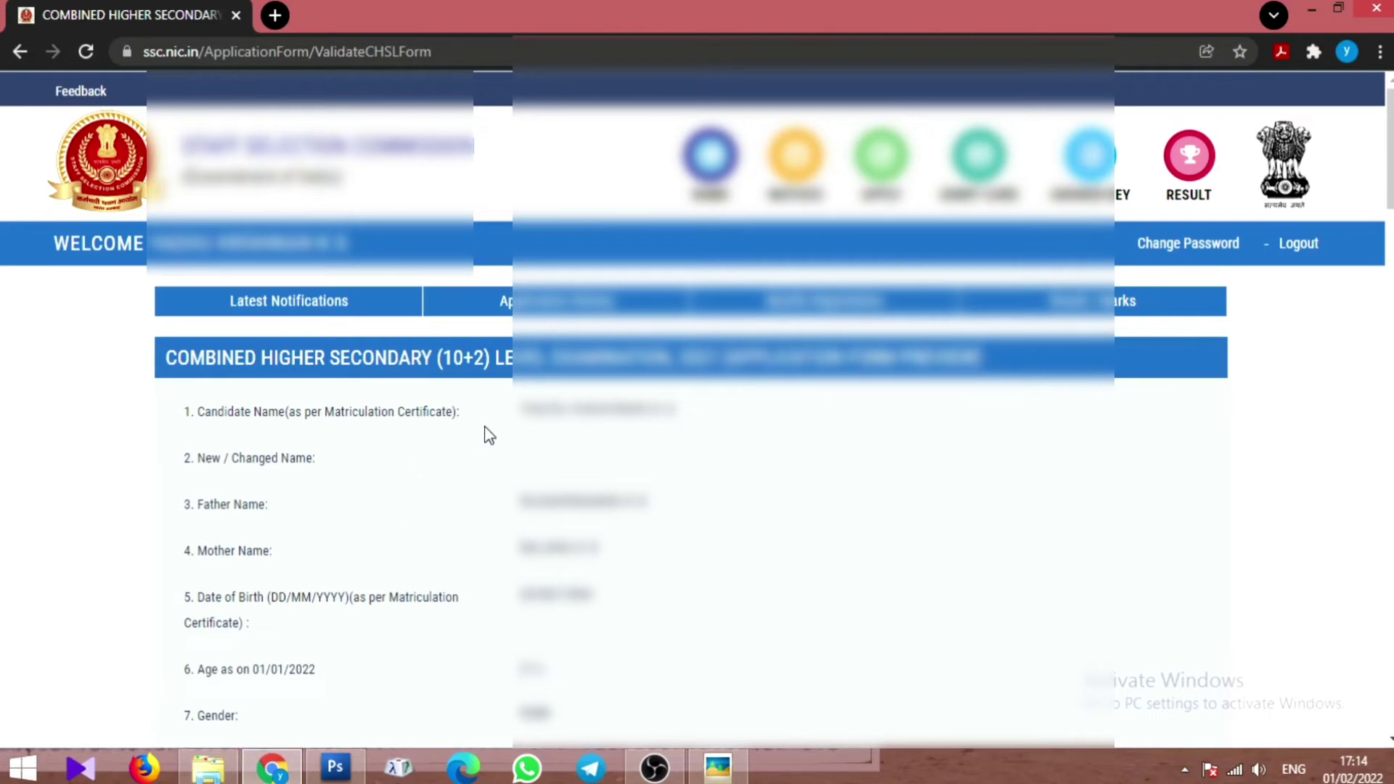
Check all details in the application preview through to the photograph and signature, and submit the application.
scroll(549, 472, down, 4)
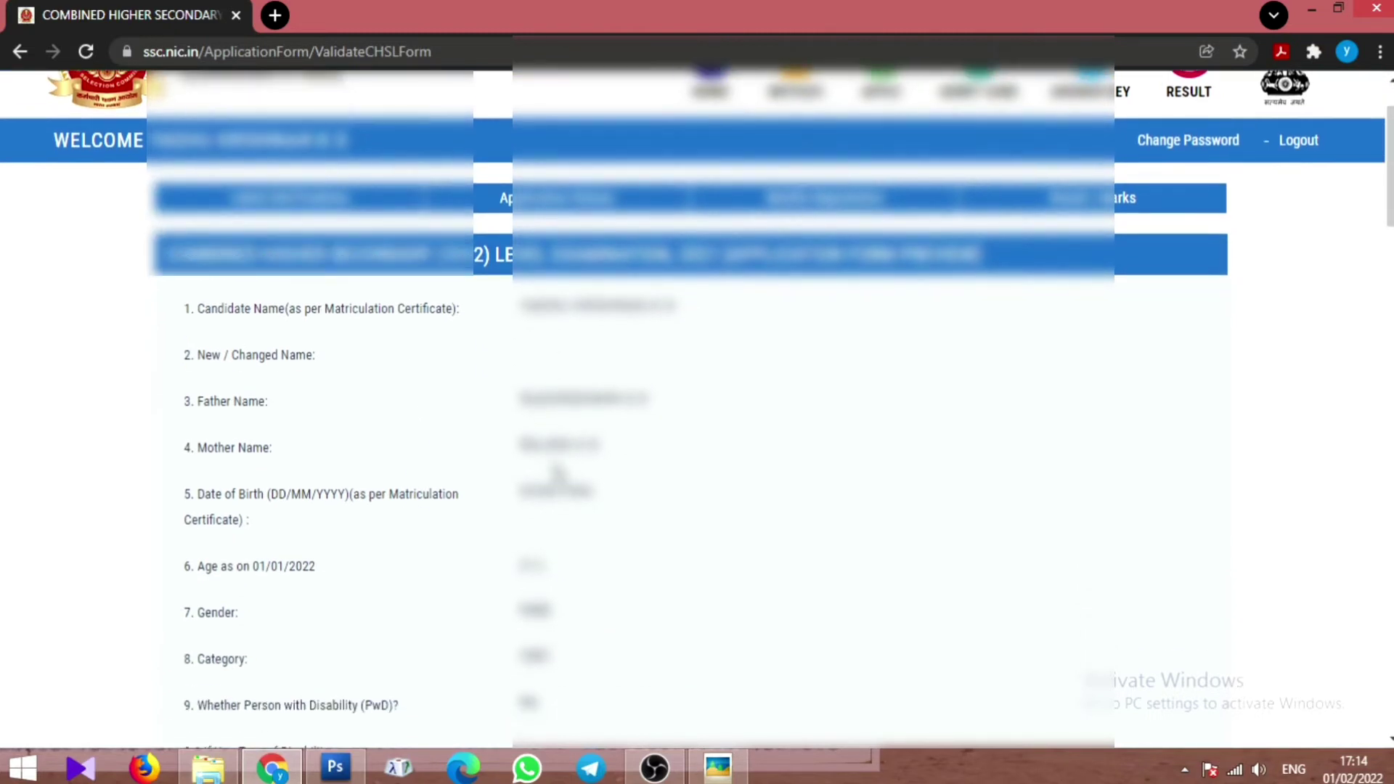
scroll(557, 473, down, 4)
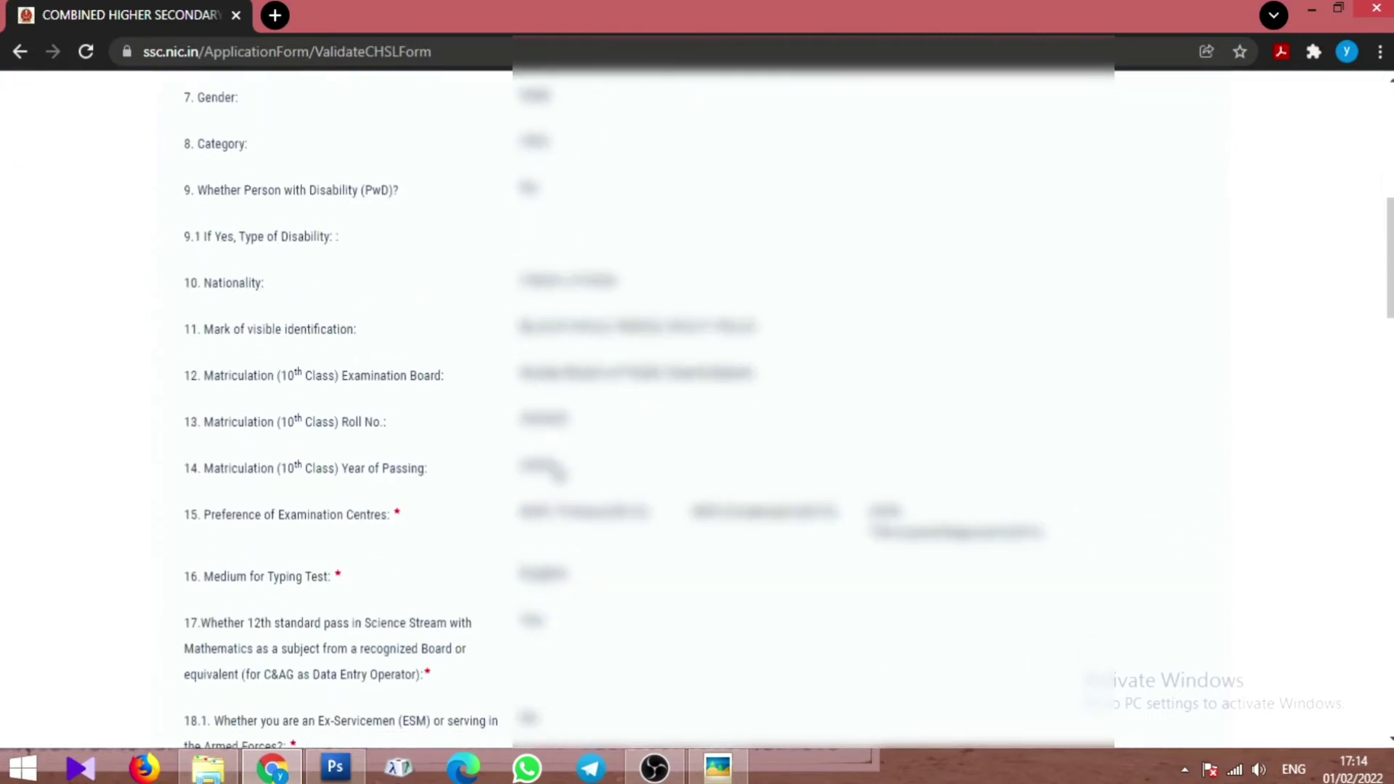
scroll(572, 560, down, 1)
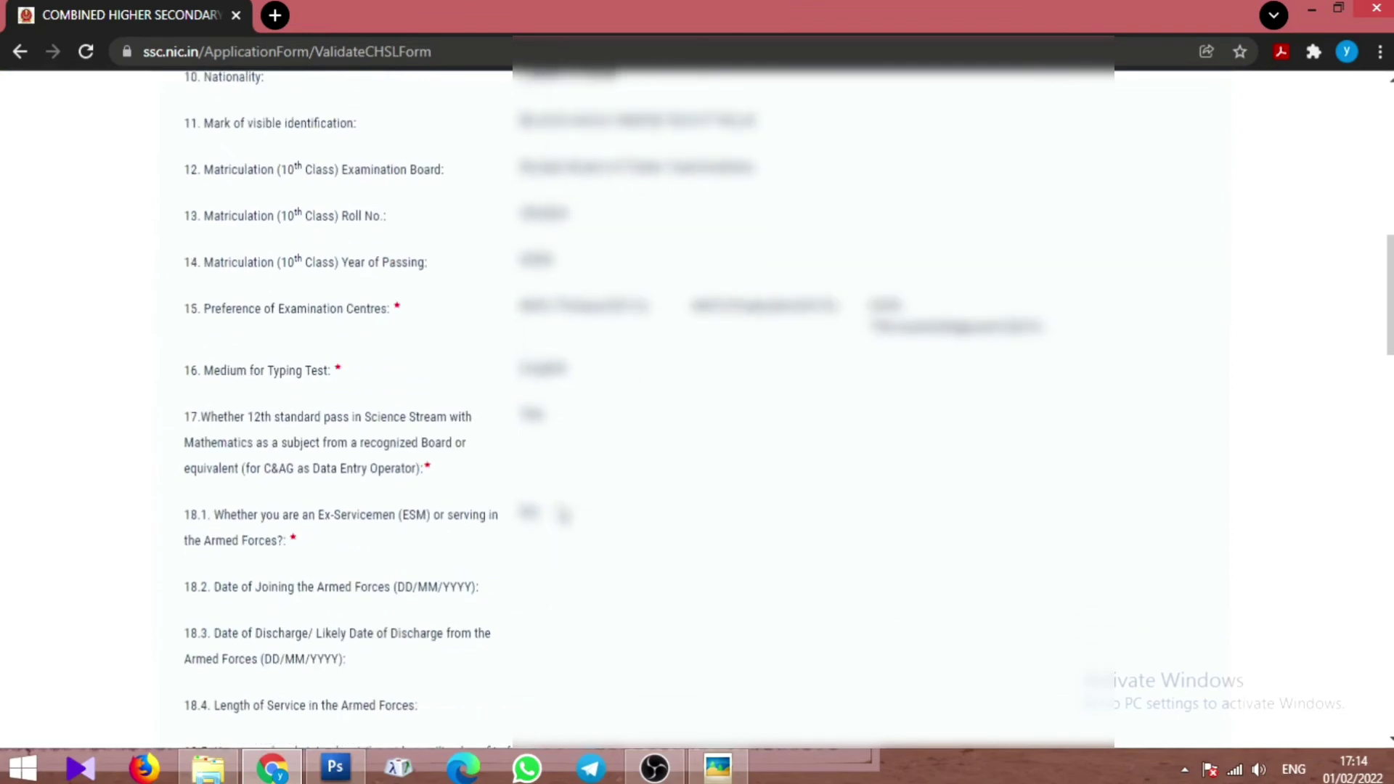
scroll(566, 530, down, 9)
scroll(564, 509, down, 8)
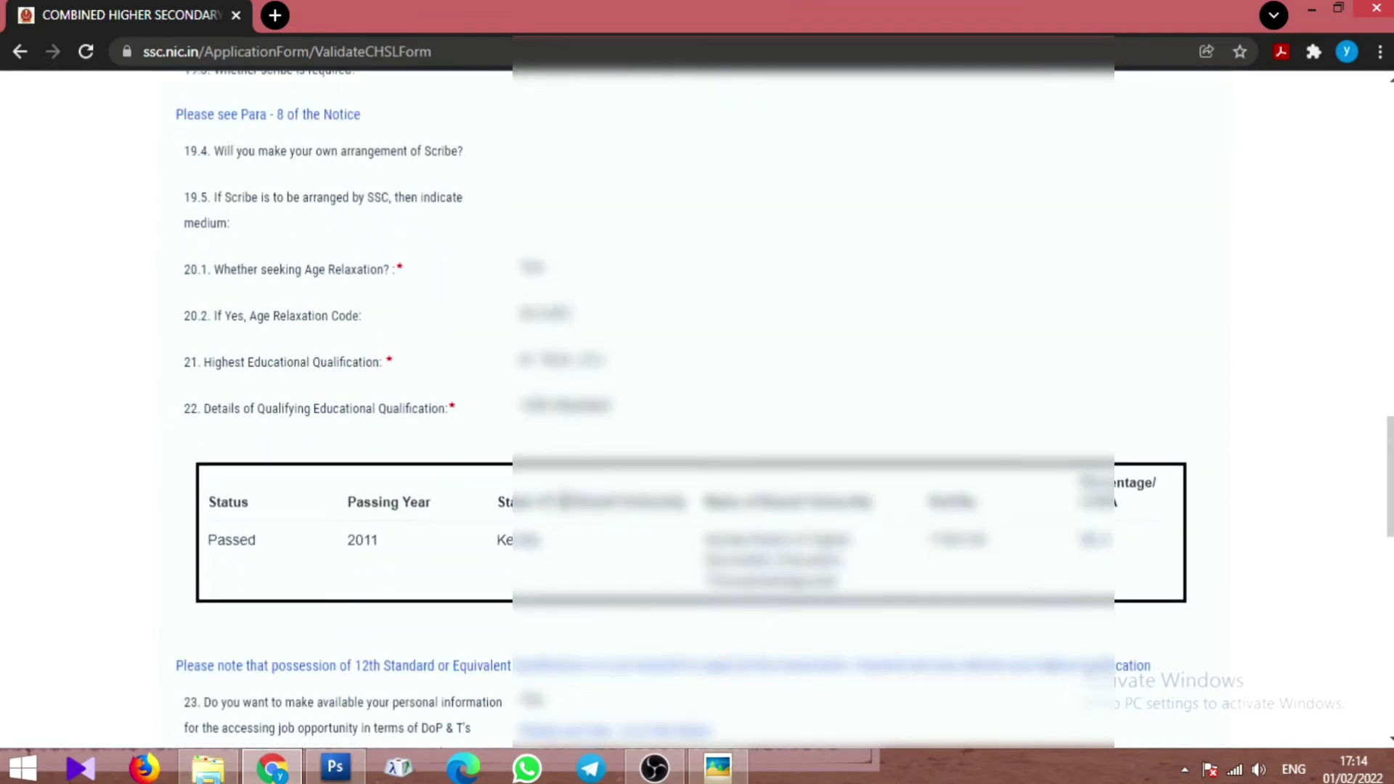
scroll(562, 498, down, 7)
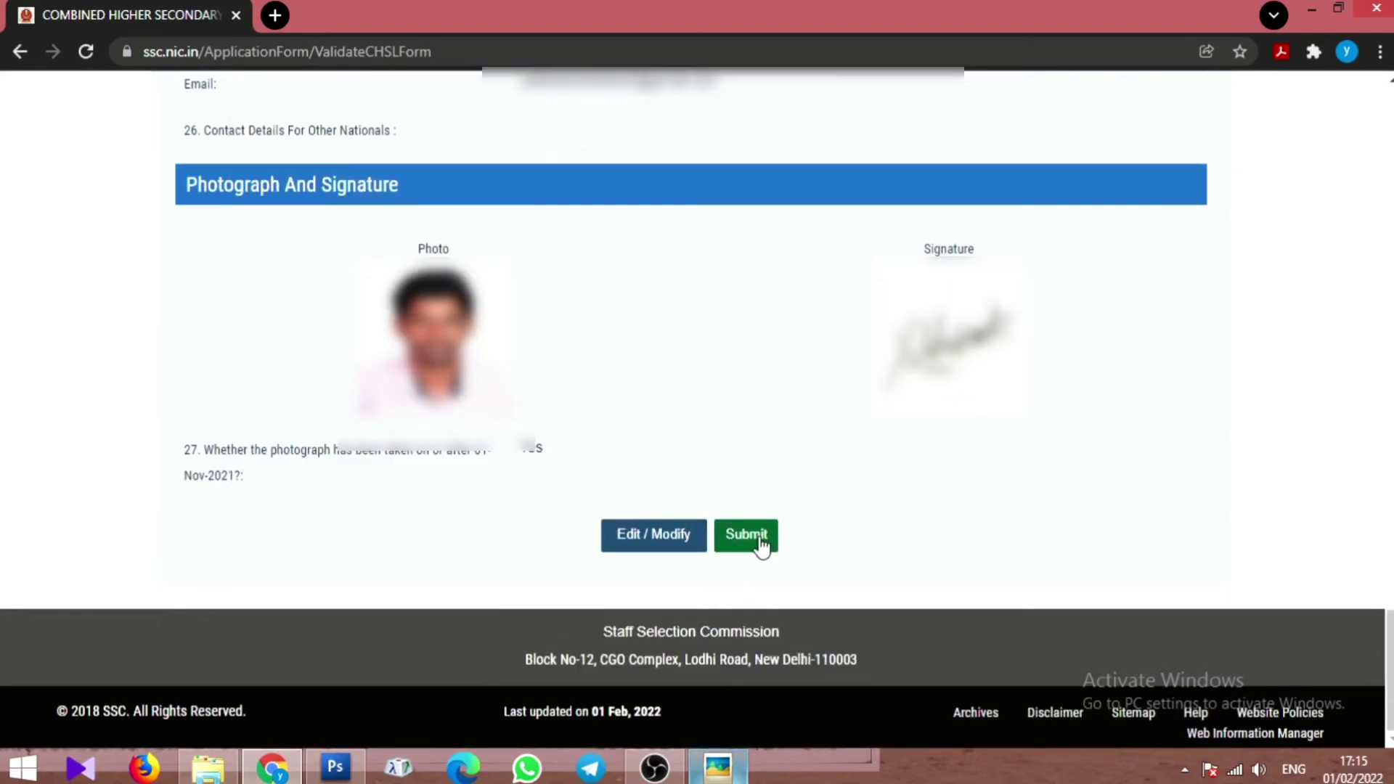
click(760, 544)
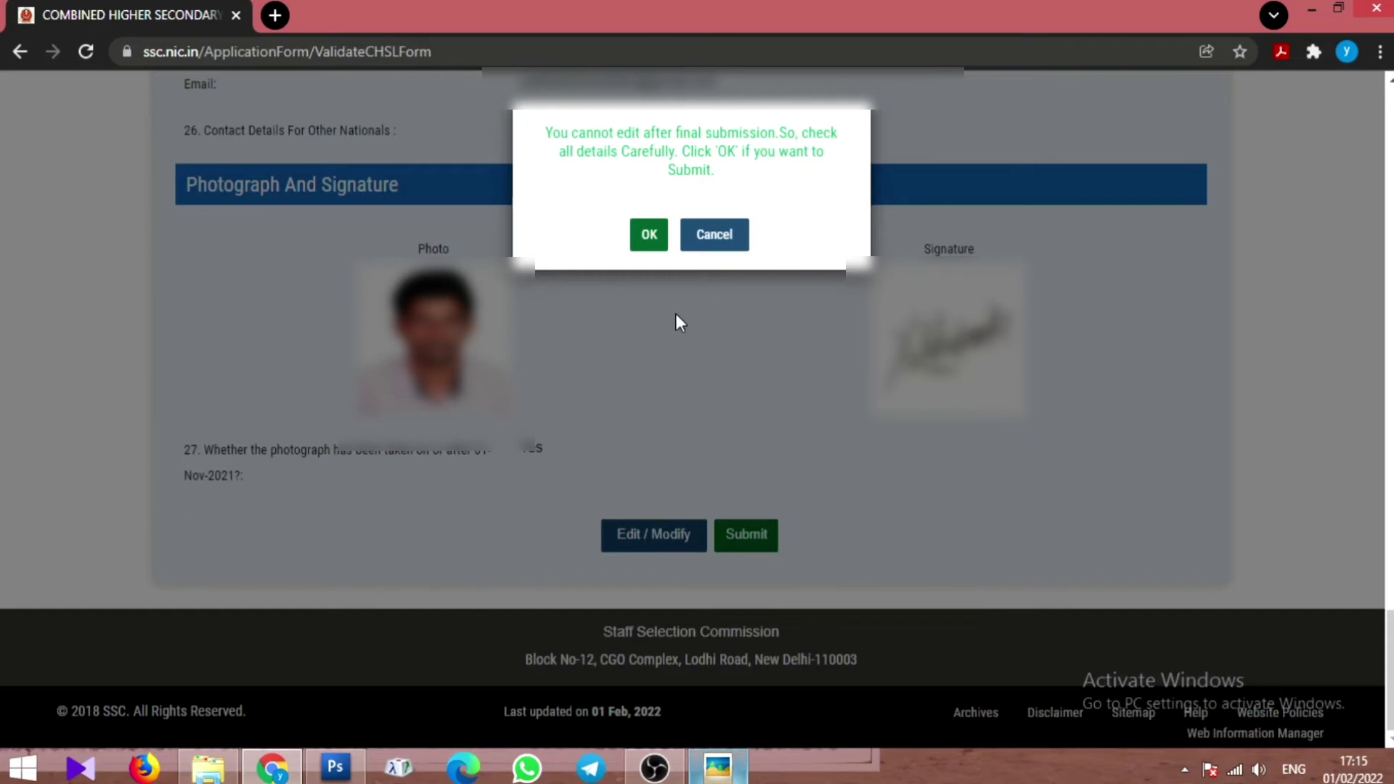